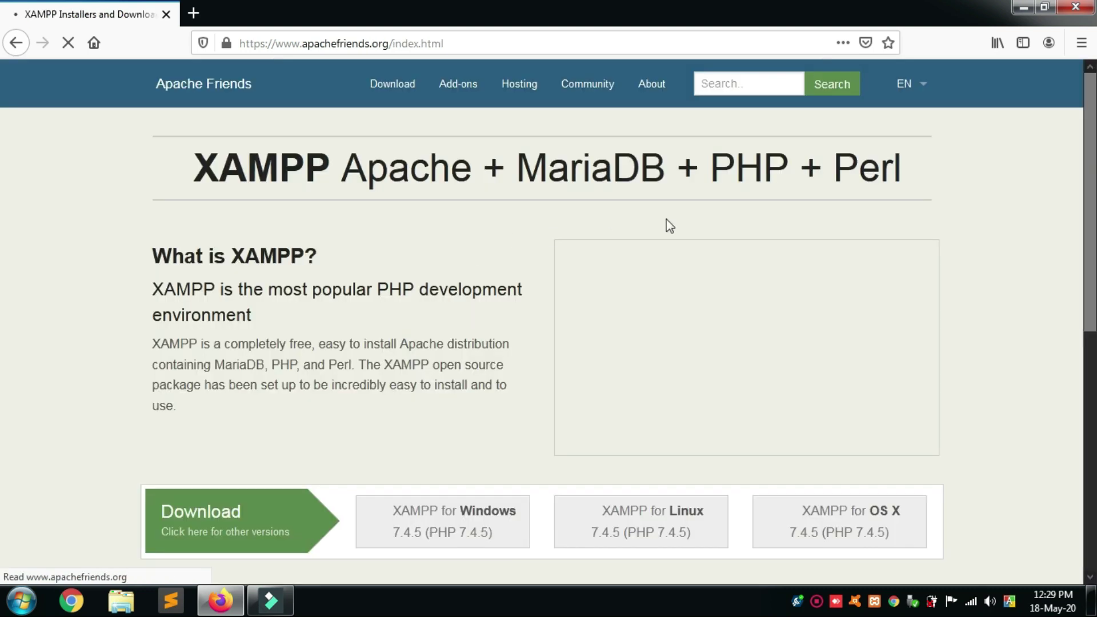
# Scroll down the Apache Friends homepage to the XAMPP download options.
pyautogui.scroll(-2, 739, 286)
# Save the XAMPP for Windows installer to the Desktop and move its icon higher.
pyautogui.scroll(-3, 739, 285)
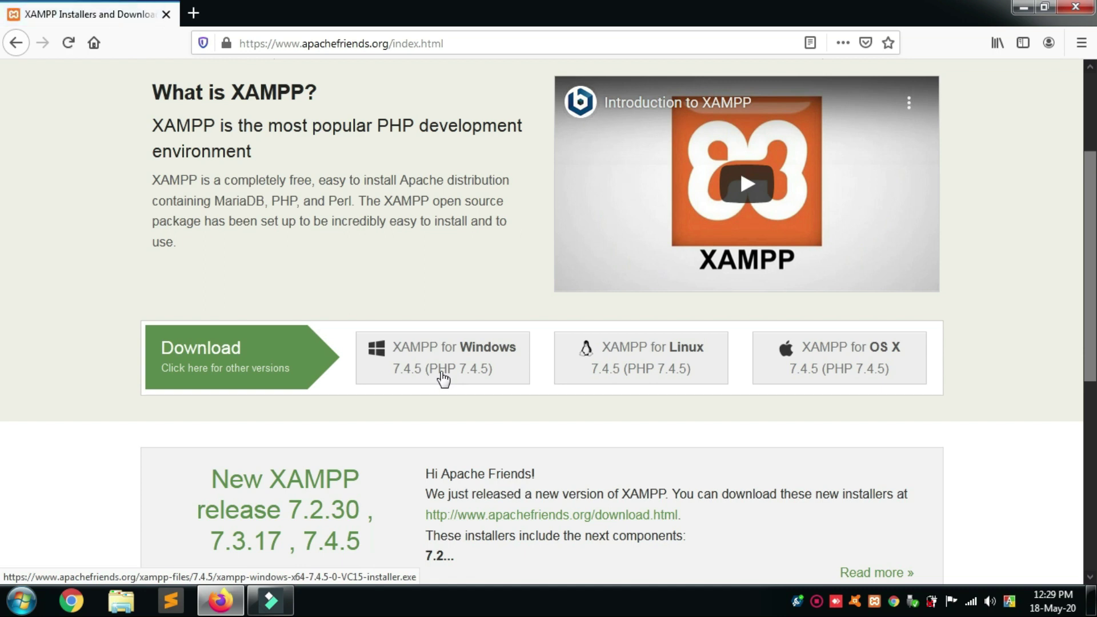
pyautogui.click(439, 369)
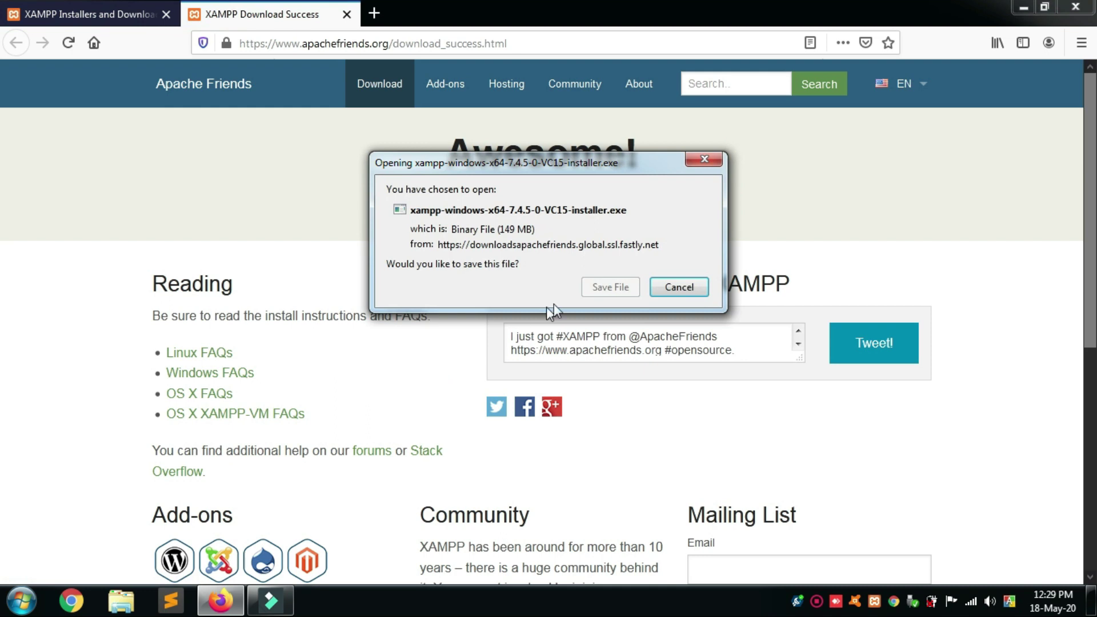
pyautogui.click(616, 287)
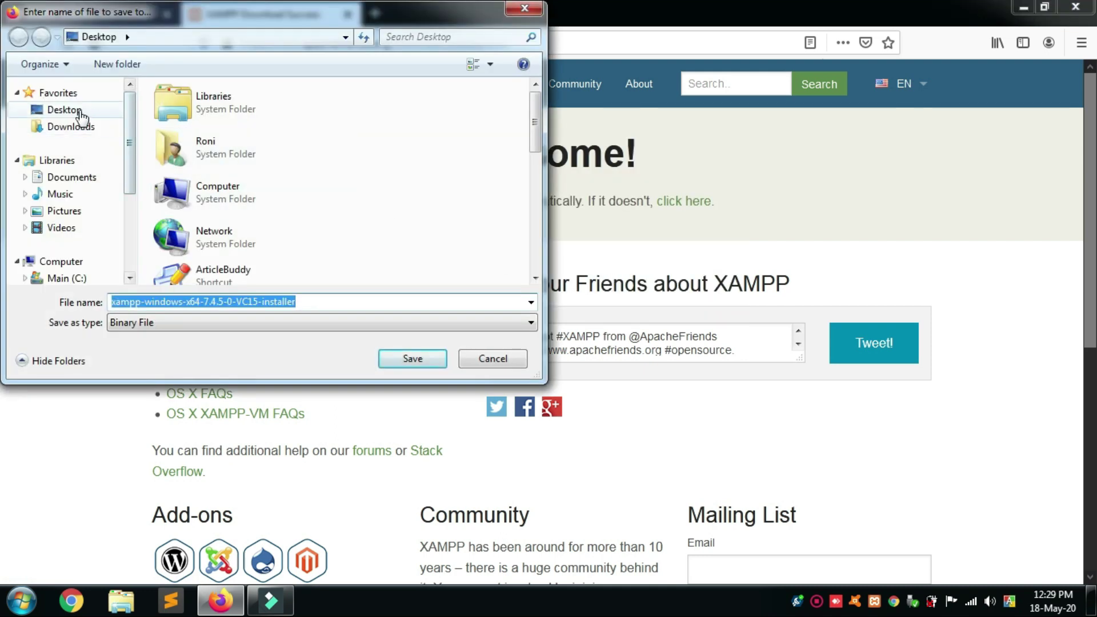
pyautogui.click(81, 114)
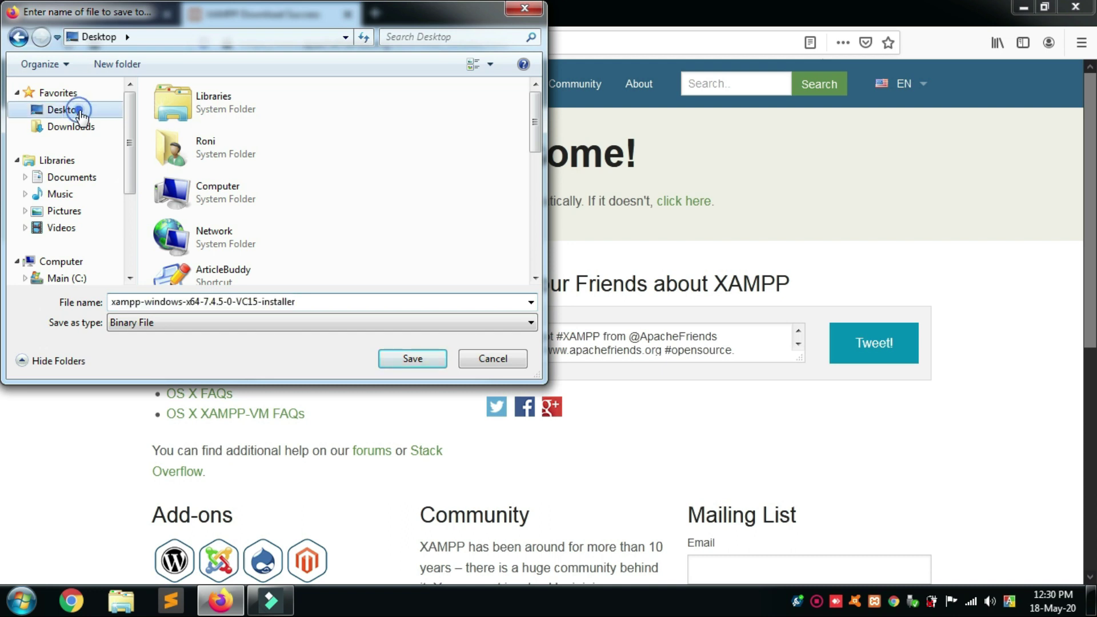
pyautogui.click(411, 360)
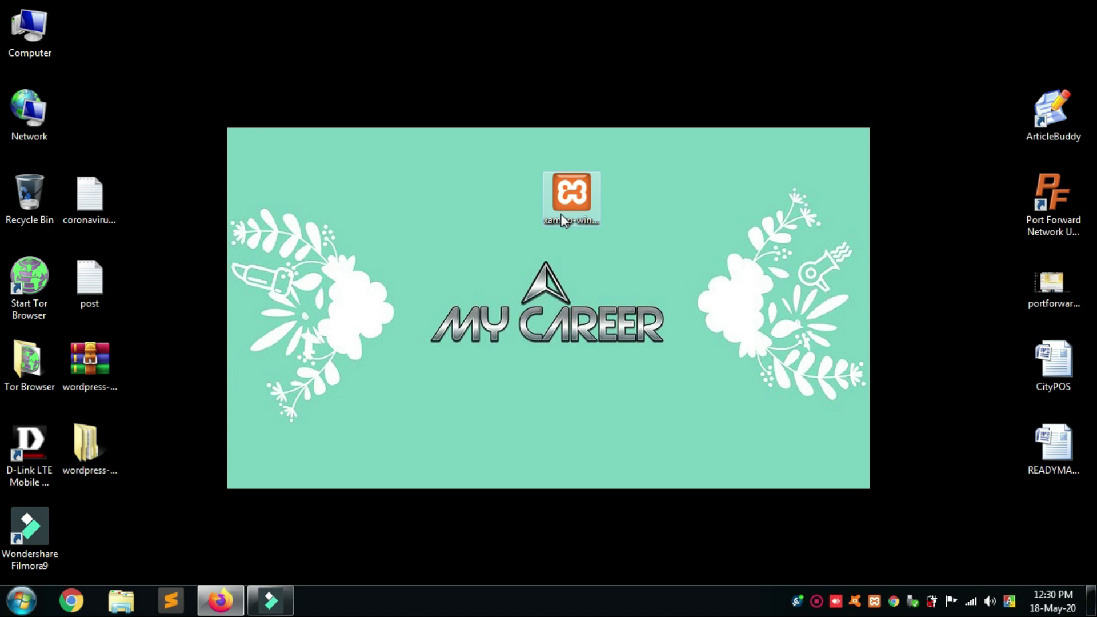
pyautogui.moveTo(561, 211); pyautogui.dragTo(563, 103)
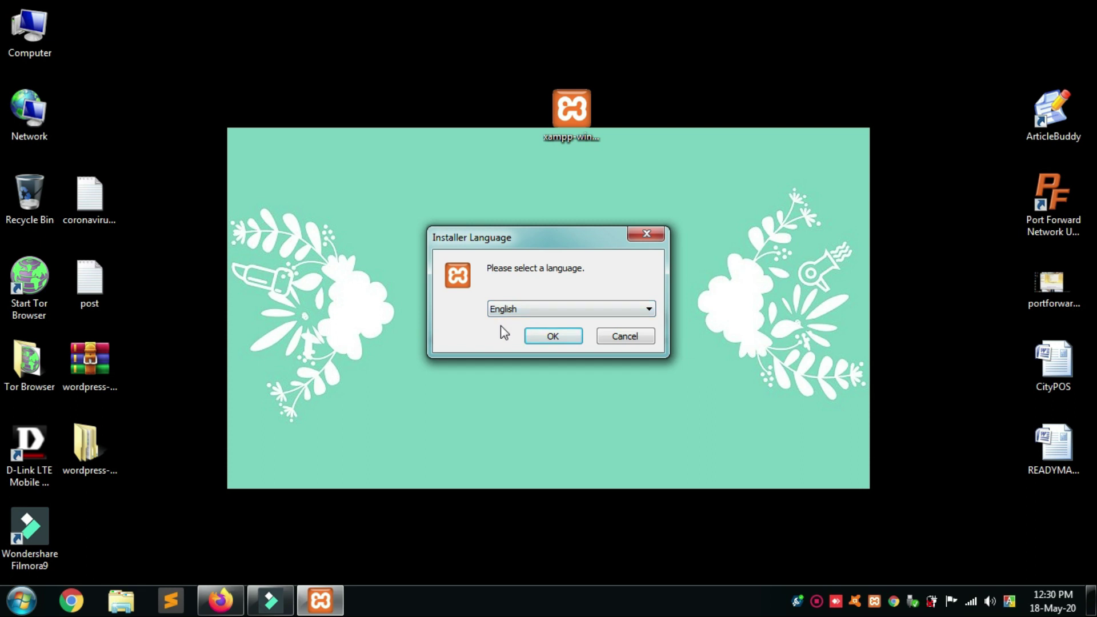
pyautogui.click(553, 336)
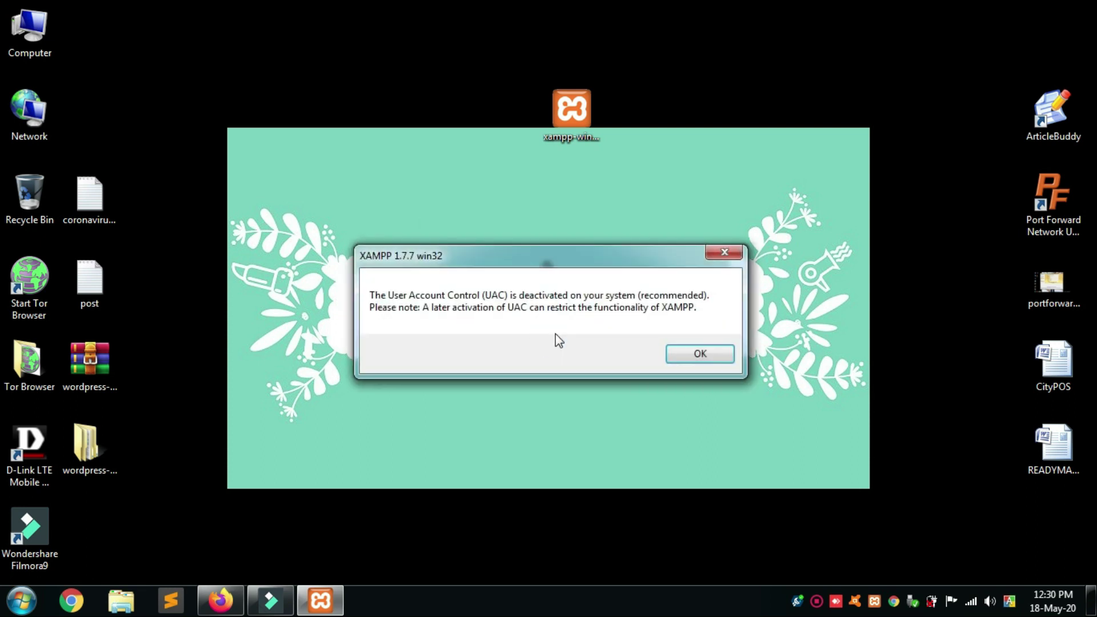
pyautogui.click(675, 353)
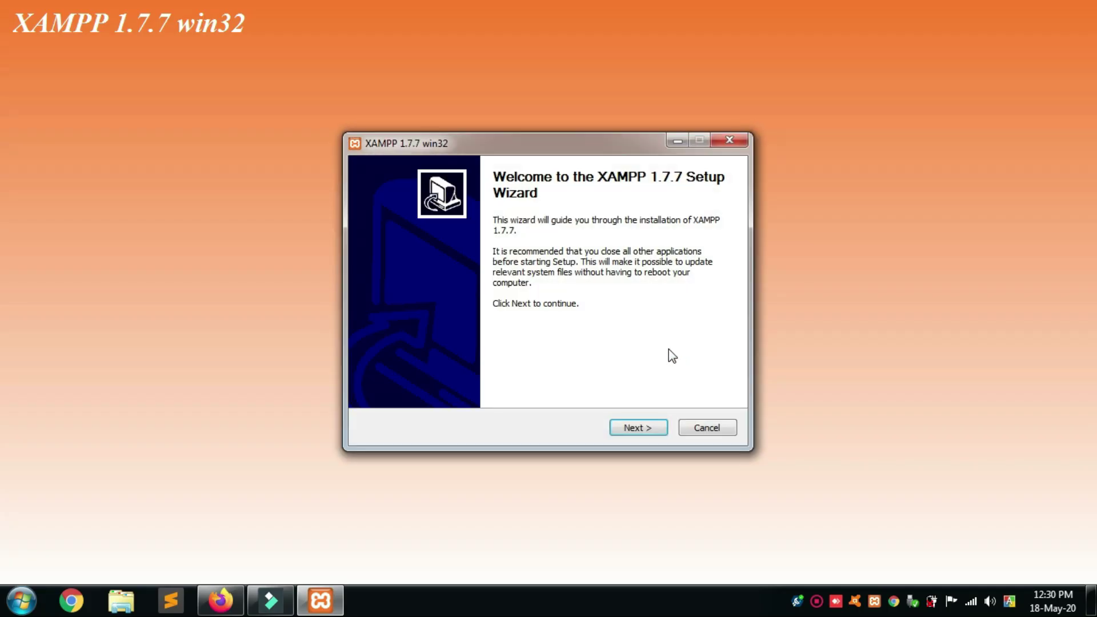
pyautogui.click(639, 426)
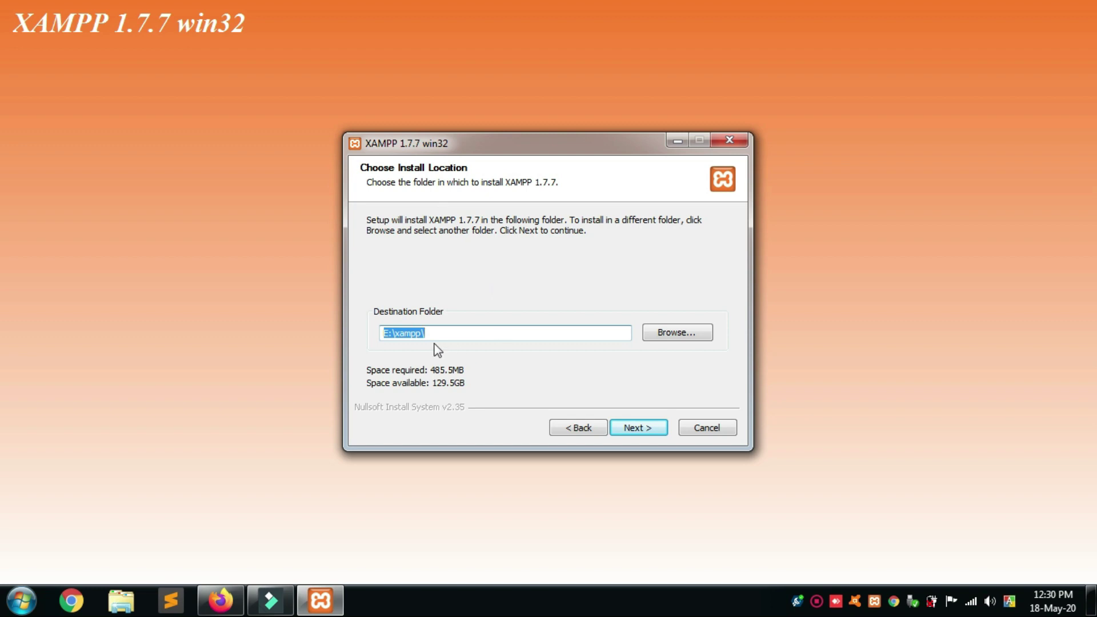
pyautogui.click(670, 337)
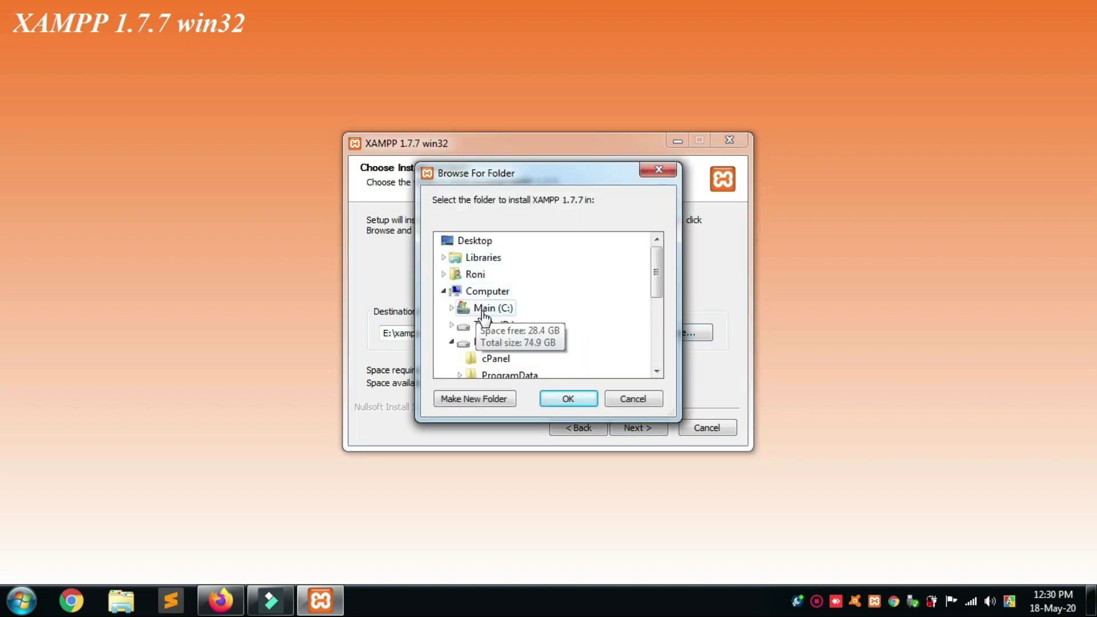
pyautogui.moveTo(657, 272); pyautogui.dragTo(645, 292)
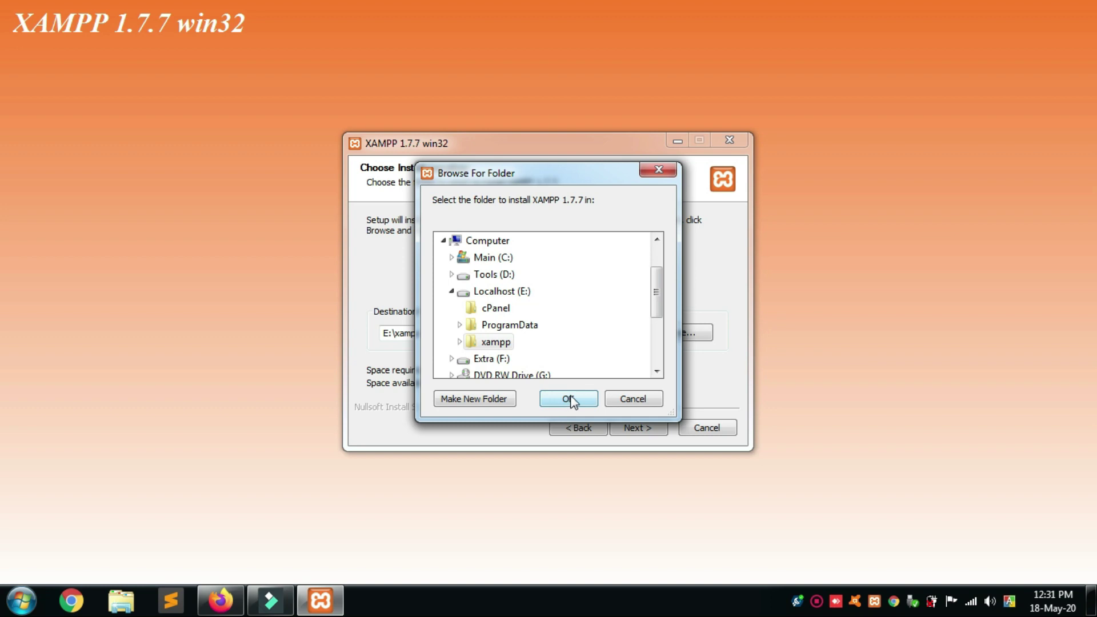
pyautogui.click(633, 399)
pyautogui.click(704, 429)
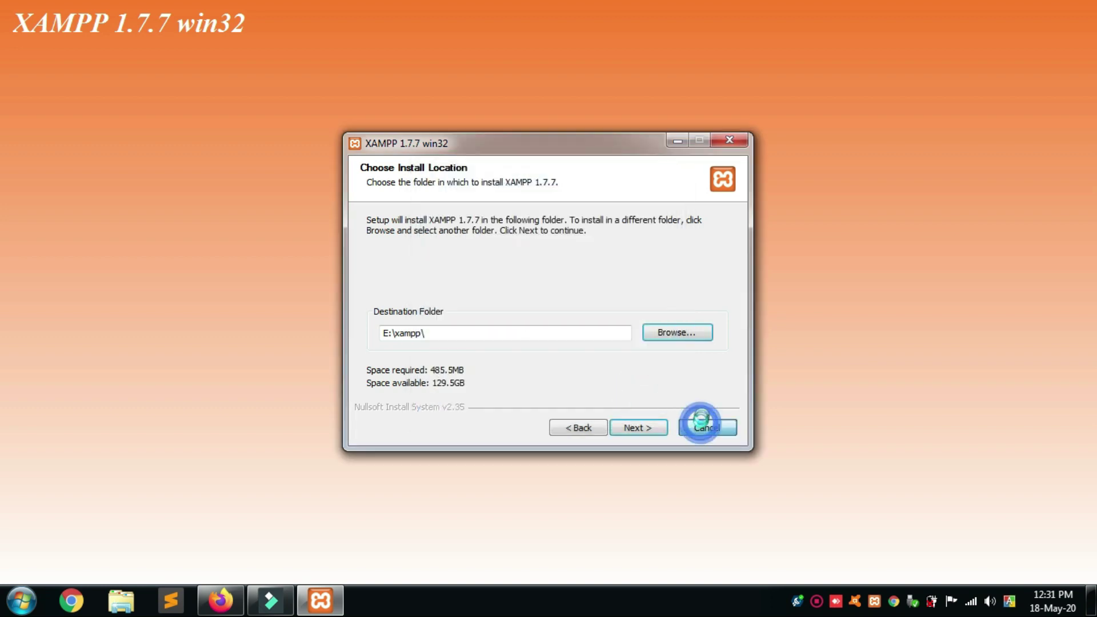
pyautogui.click(577, 355)
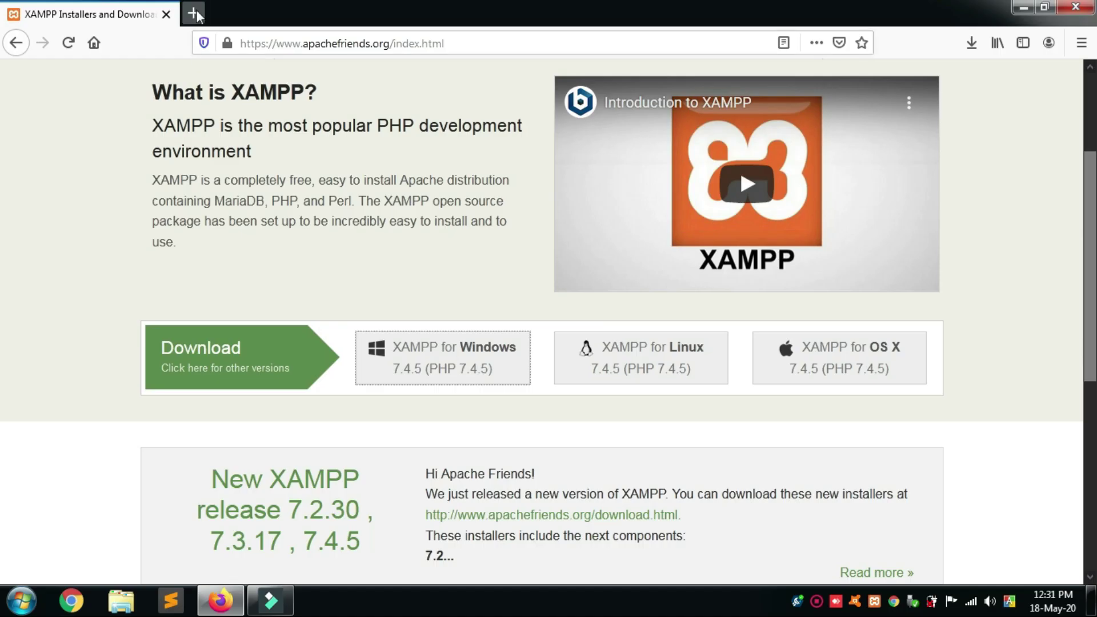
# Search 'wordpress download' in a new tab and open the WordPress.org Themes result.
pyautogui.click(195, 13)
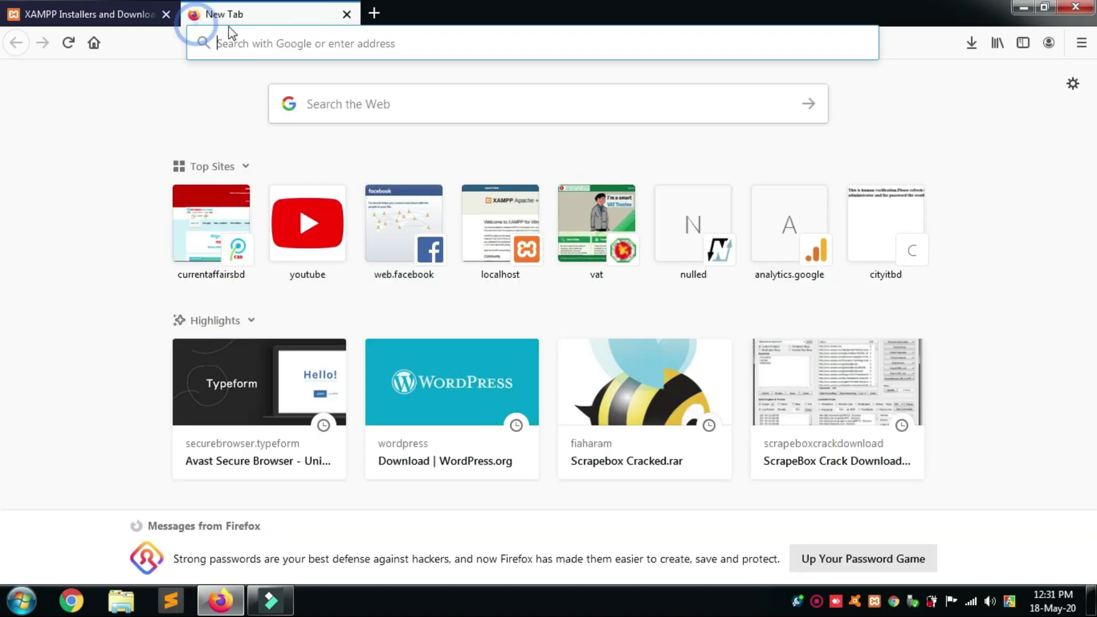
pyautogui.click(355, 43)
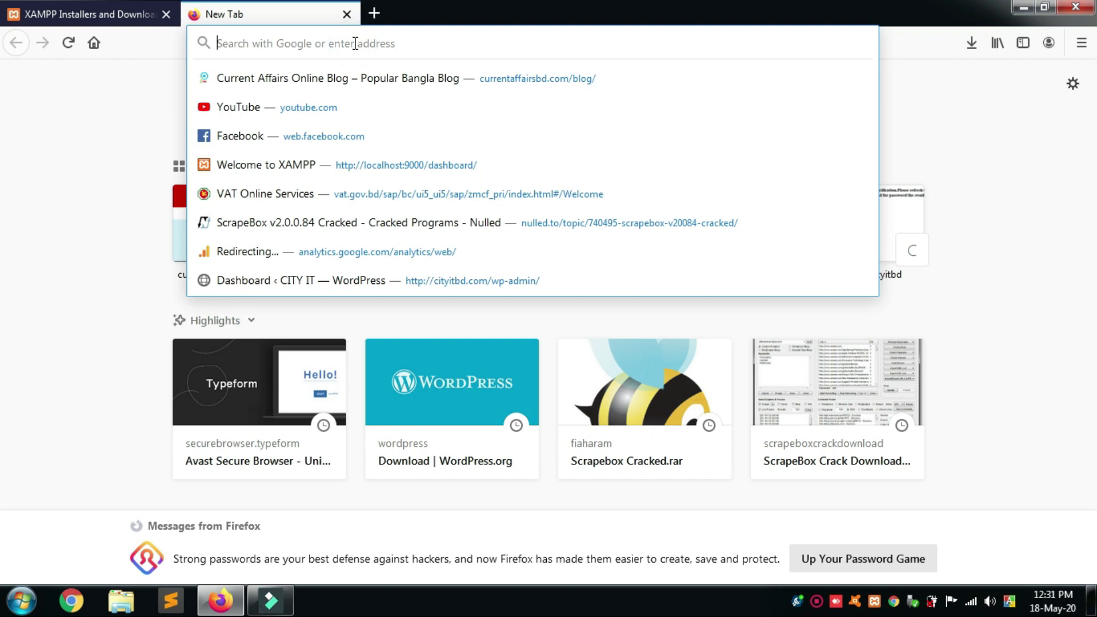
pyautogui.write('wordpress download')
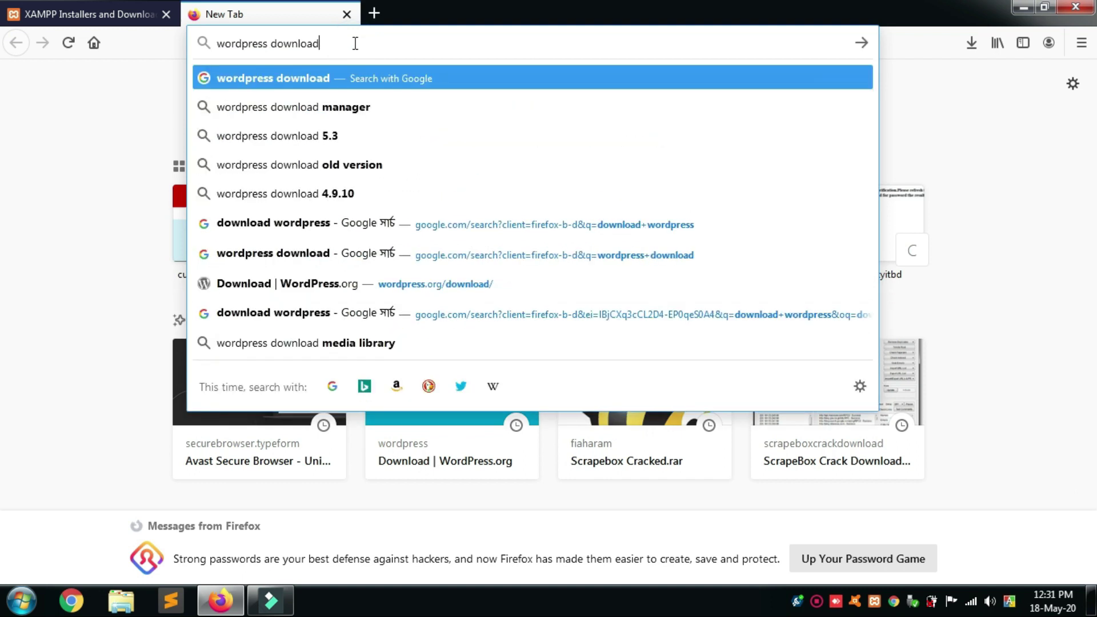
pyautogui.press('Return')
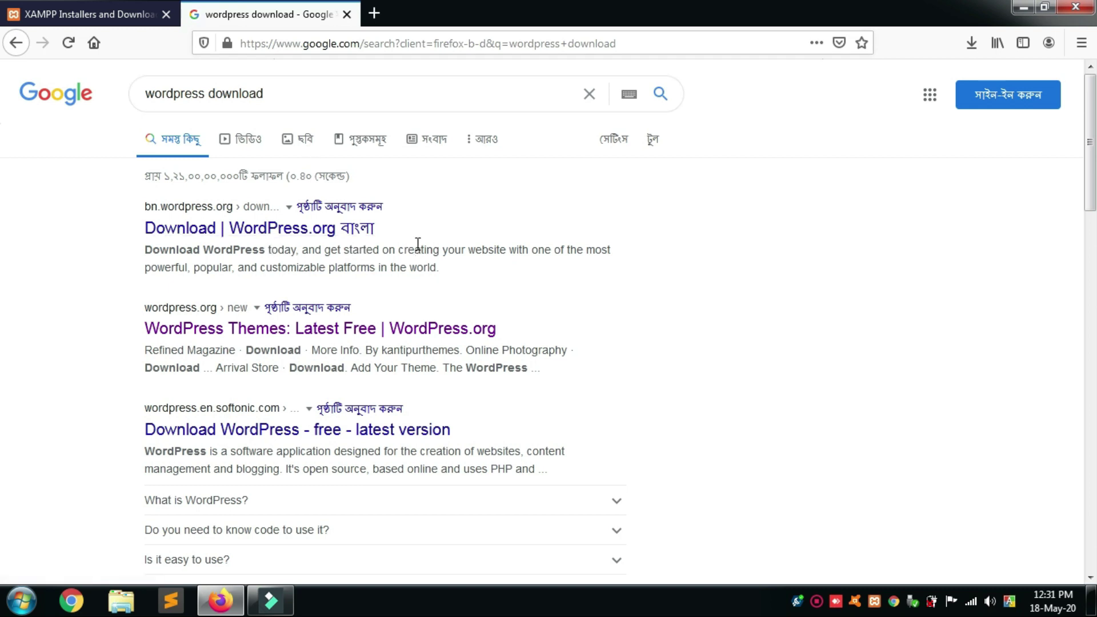
pyautogui.click(276, 329)
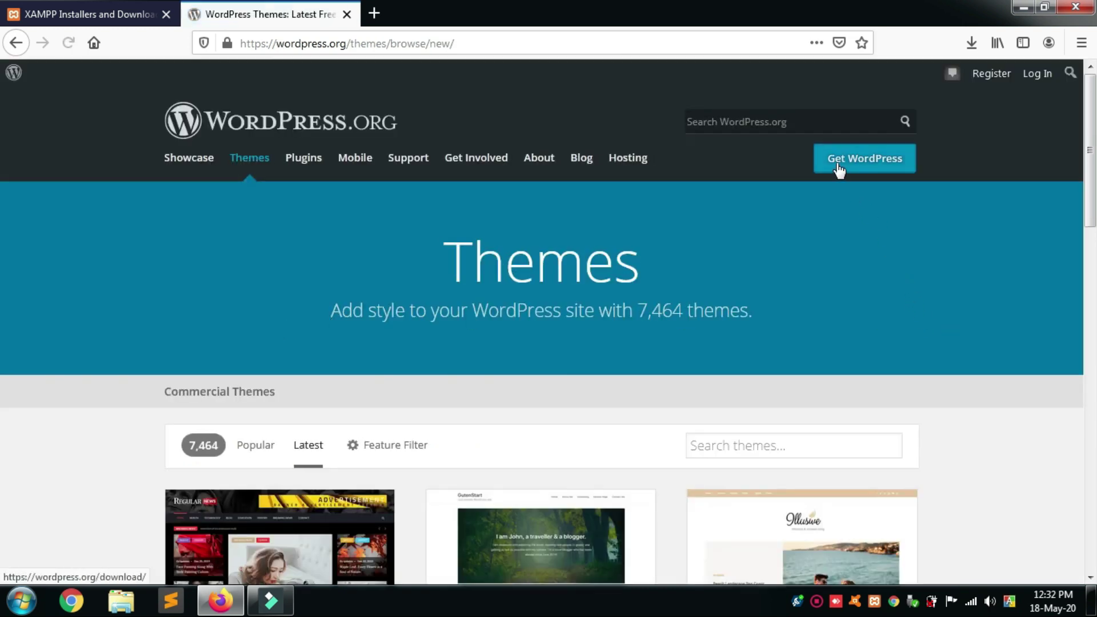
# Save the WordPress 5.4.1 zip to the Extra (F:) drive, then close the tab and minimize Firefox.
pyautogui.click(865, 164)
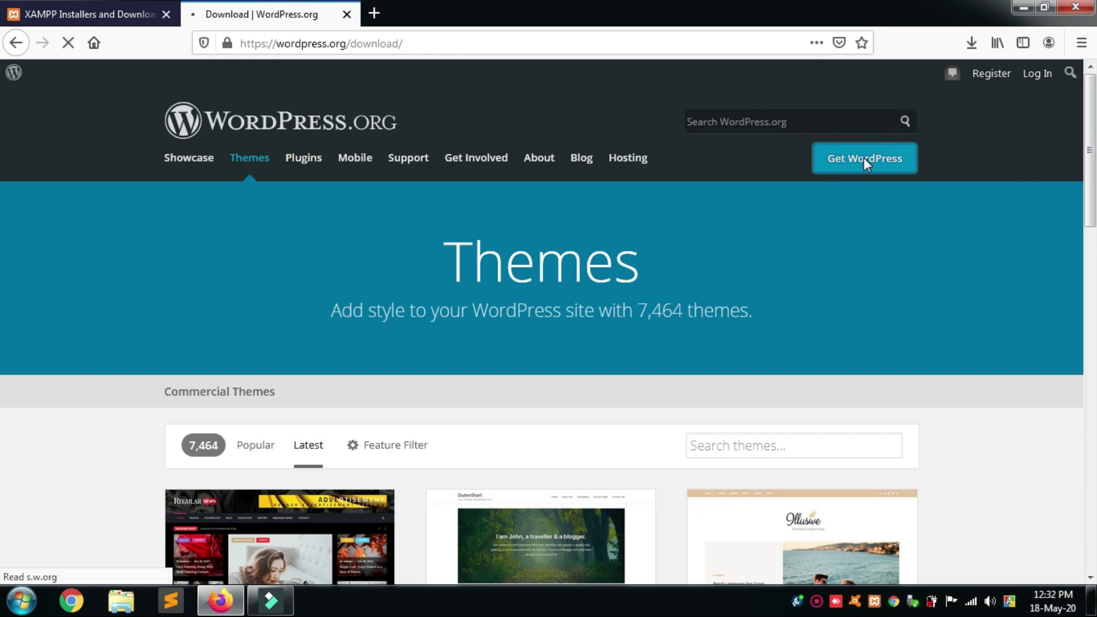
pyautogui.scroll(-3, 734, 347)
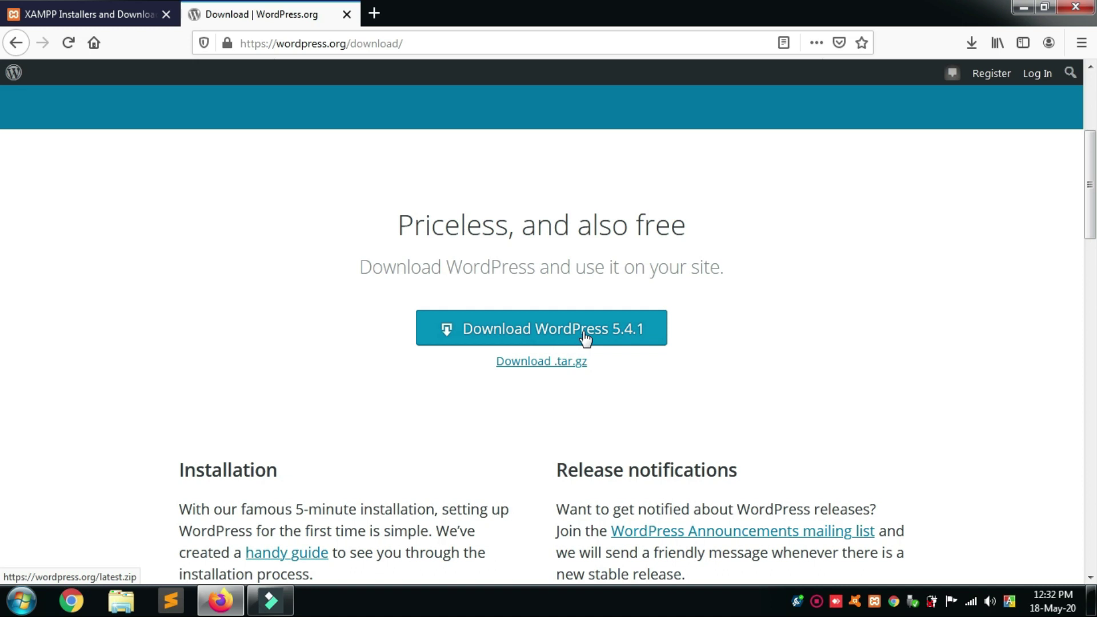
pyautogui.click(560, 330)
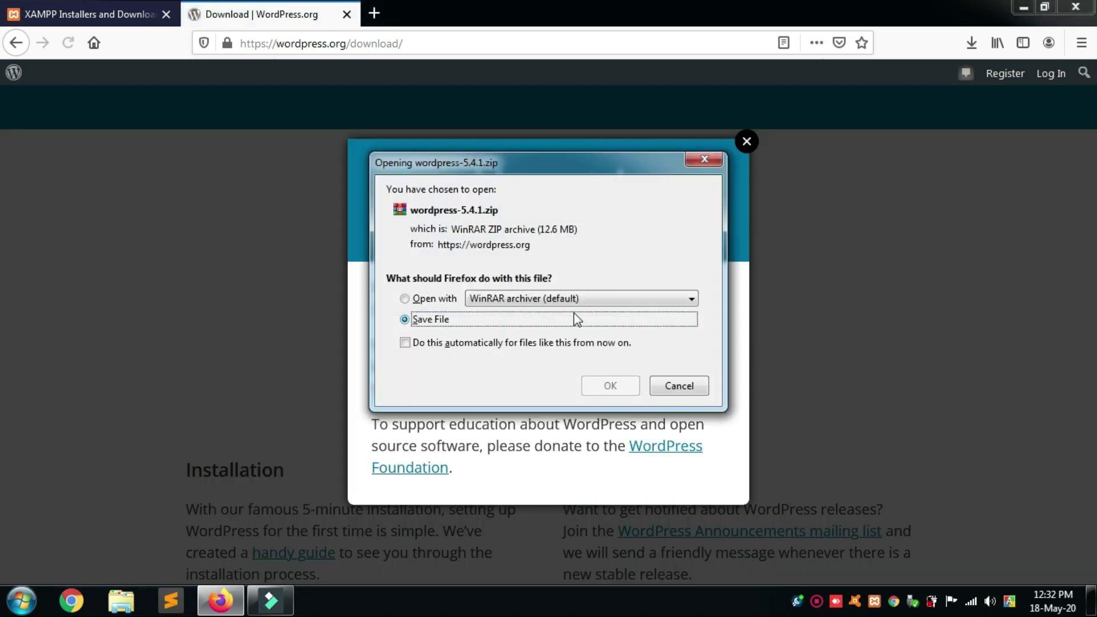
pyautogui.click(615, 386)
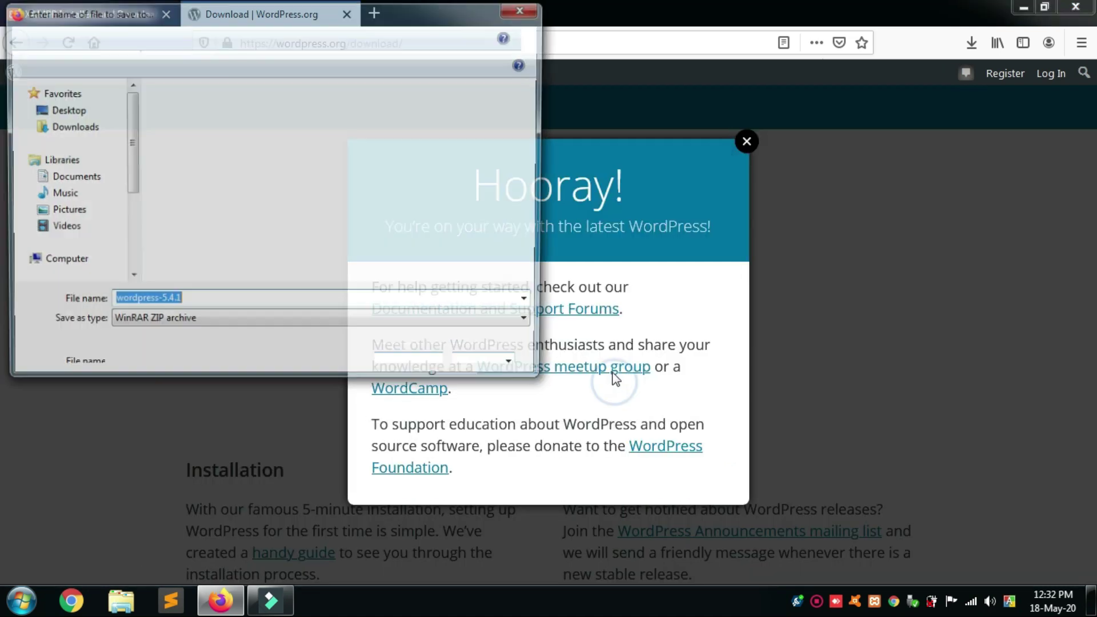
pyautogui.scroll(-3, 63, 172)
pyautogui.click(64, 221)
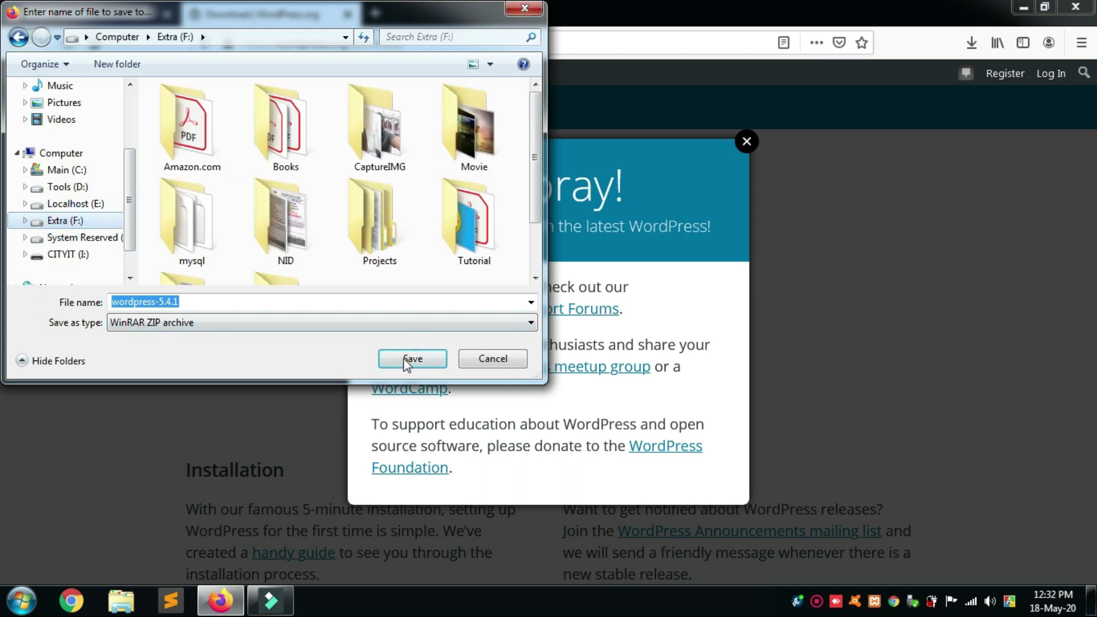
pyautogui.click(403, 350)
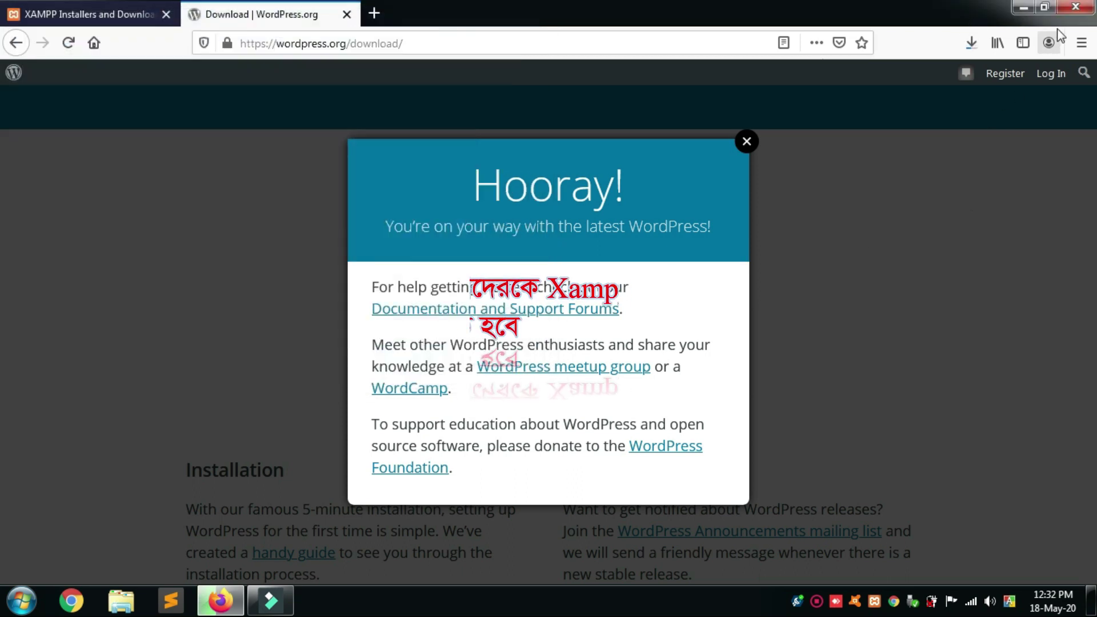
pyautogui.hotkey('ctrl', 'w')
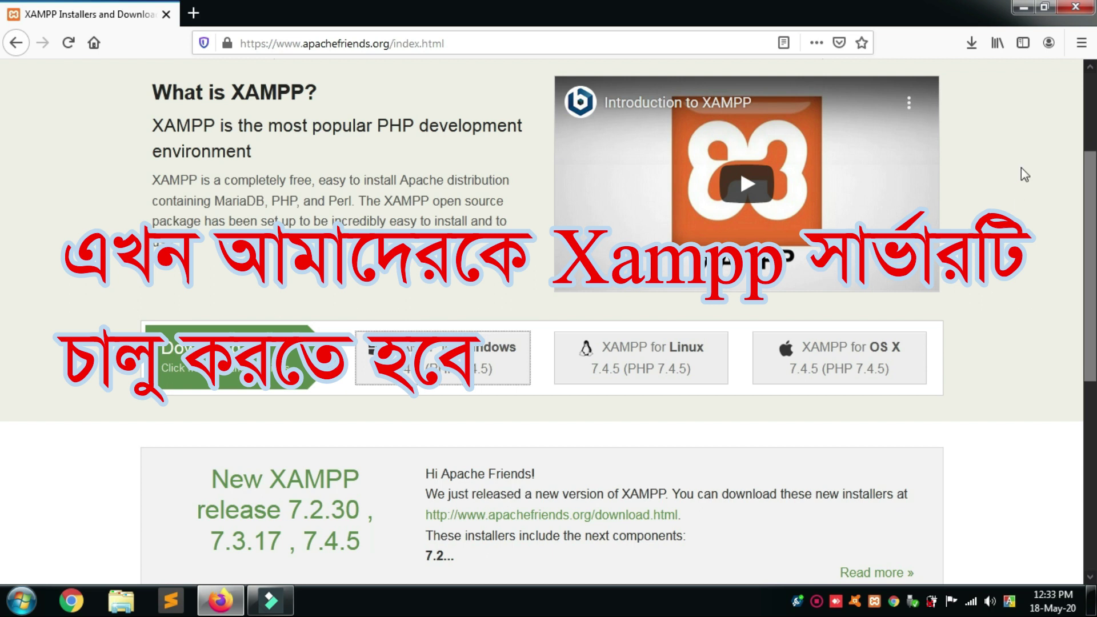
pyautogui.click(1022, 8)
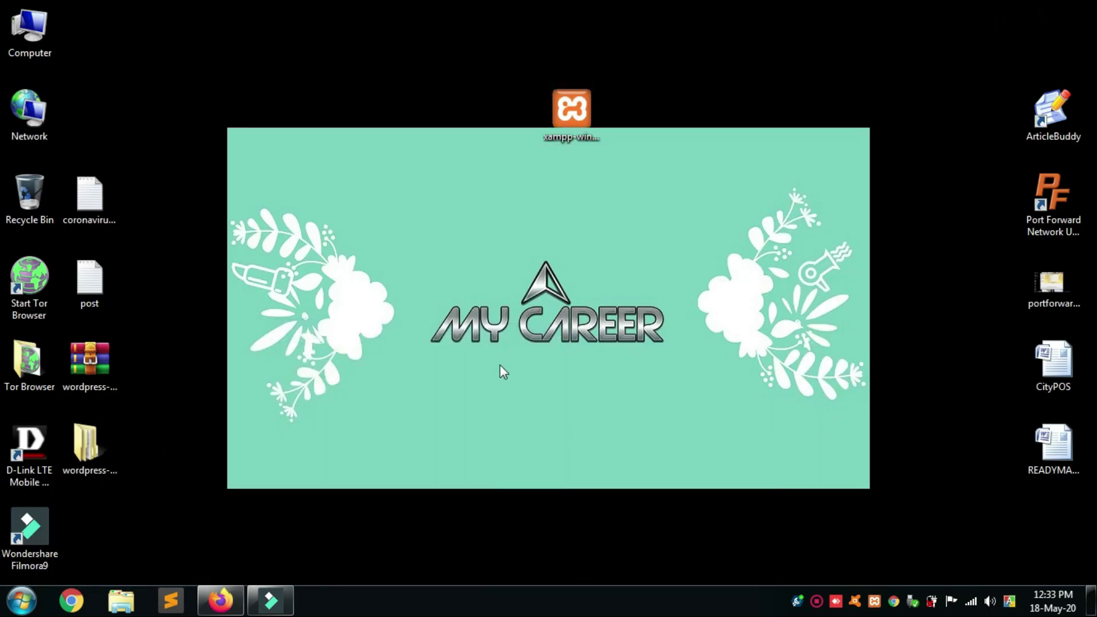
# Launch XAMPP Control Panel, start Apache (ports 443, 9000) and MySQL (3306), then minimize it.
pyautogui.click(23, 603)
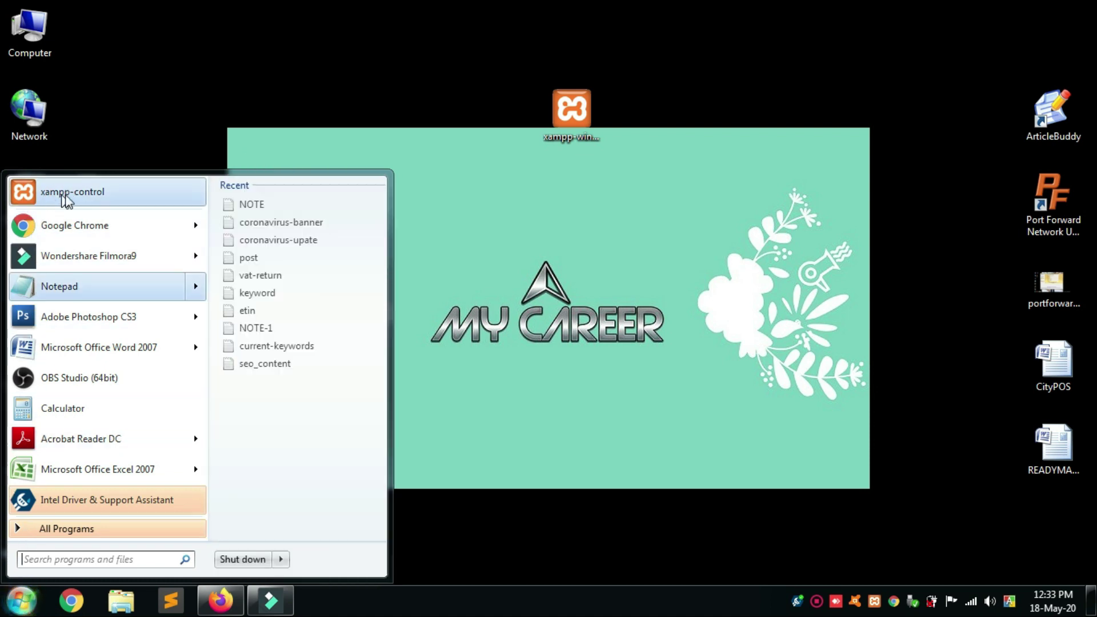
pyautogui.click(81, 194)
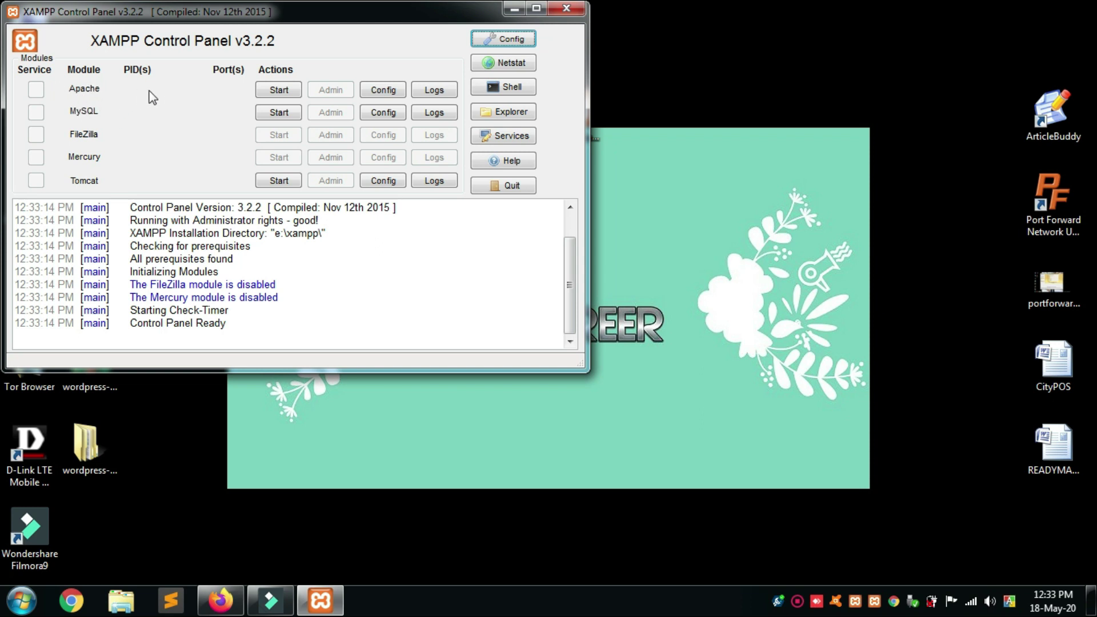
pyautogui.click(270, 91)
pyautogui.click(280, 114)
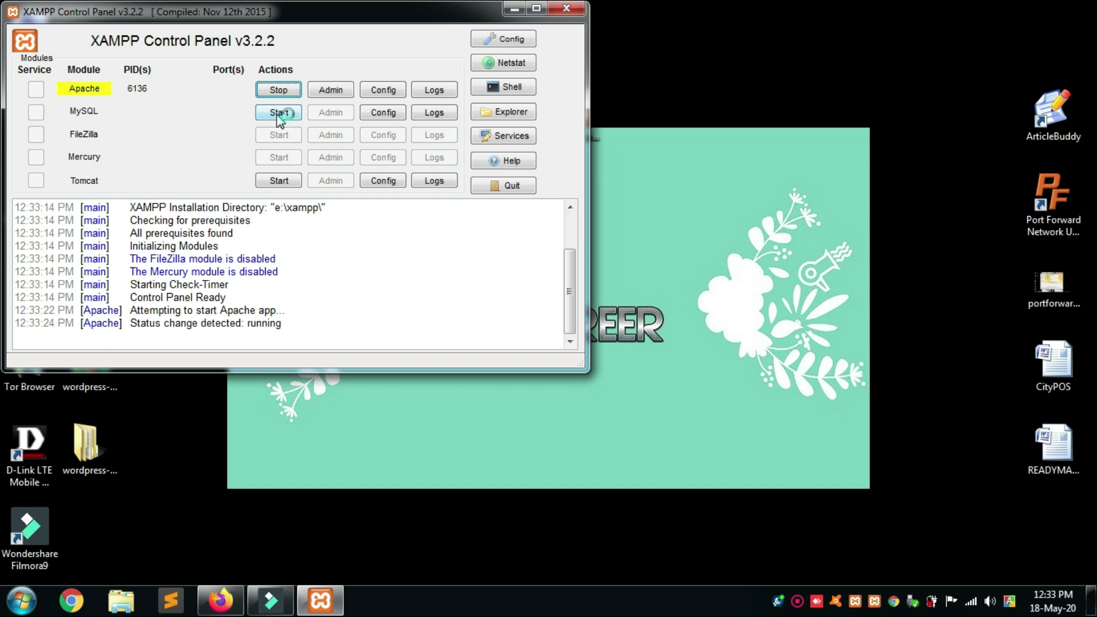
pyautogui.click(276, 114)
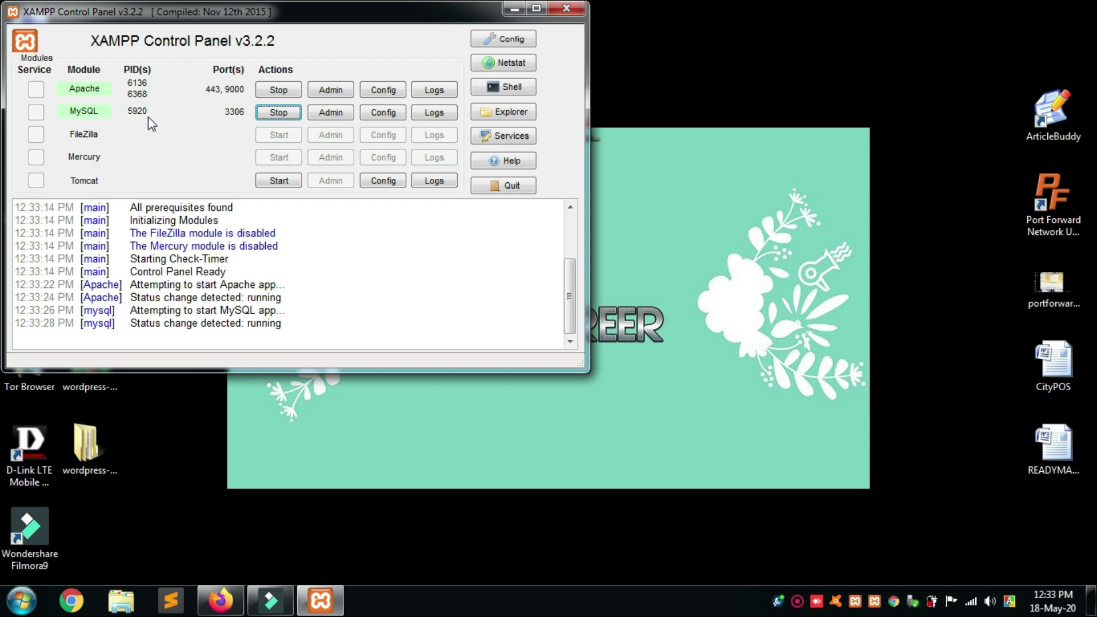
pyautogui.click(506, 10)
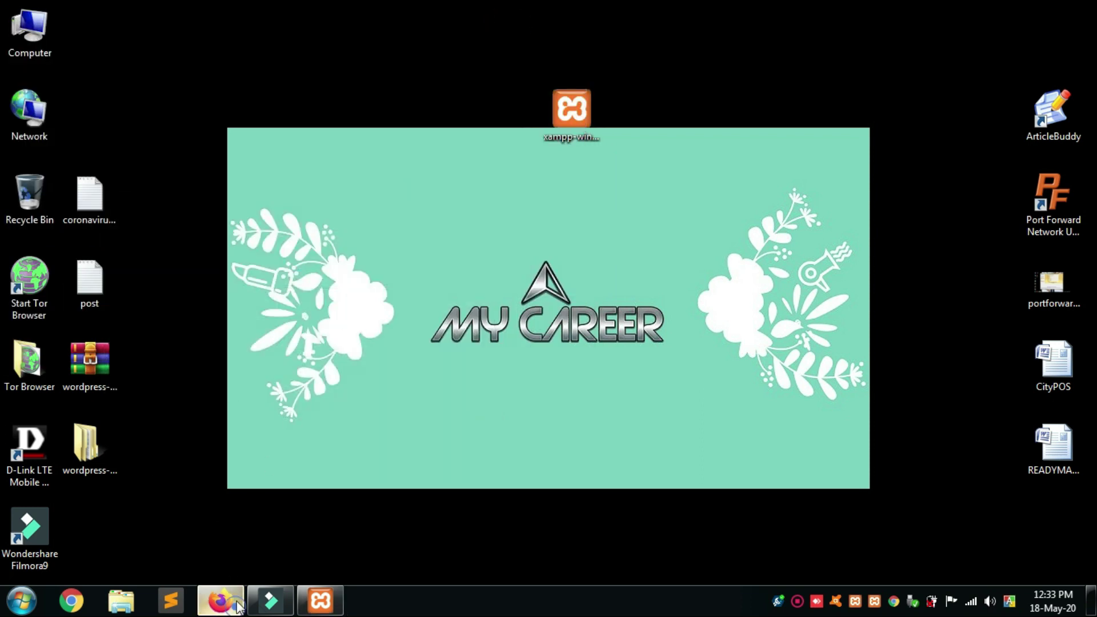
pyautogui.click(220, 600)
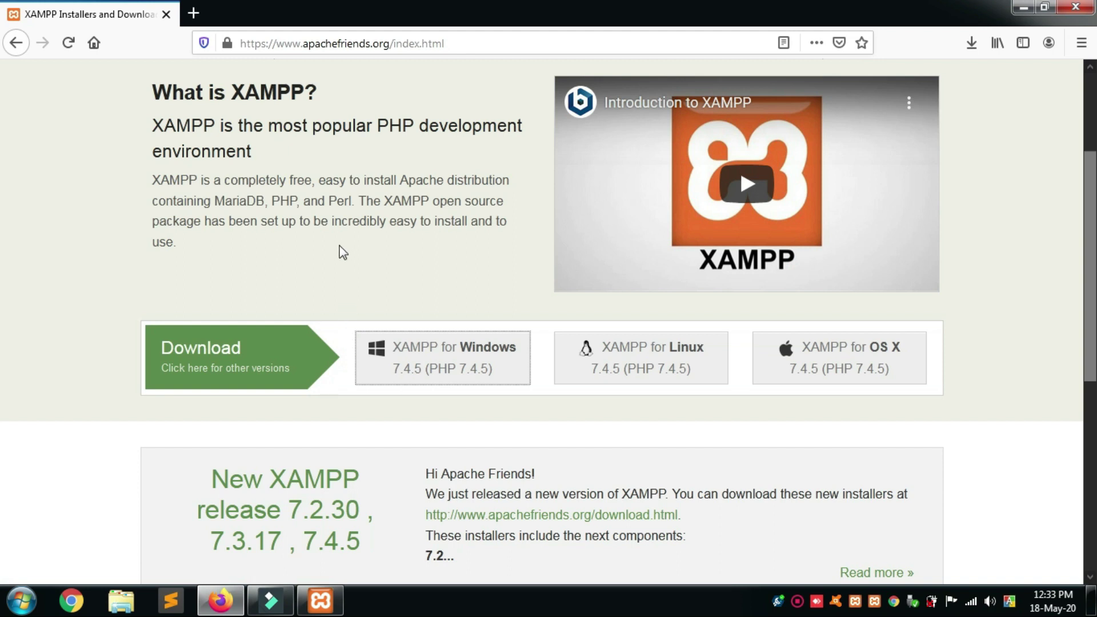
pyautogui.click(1024, 8)
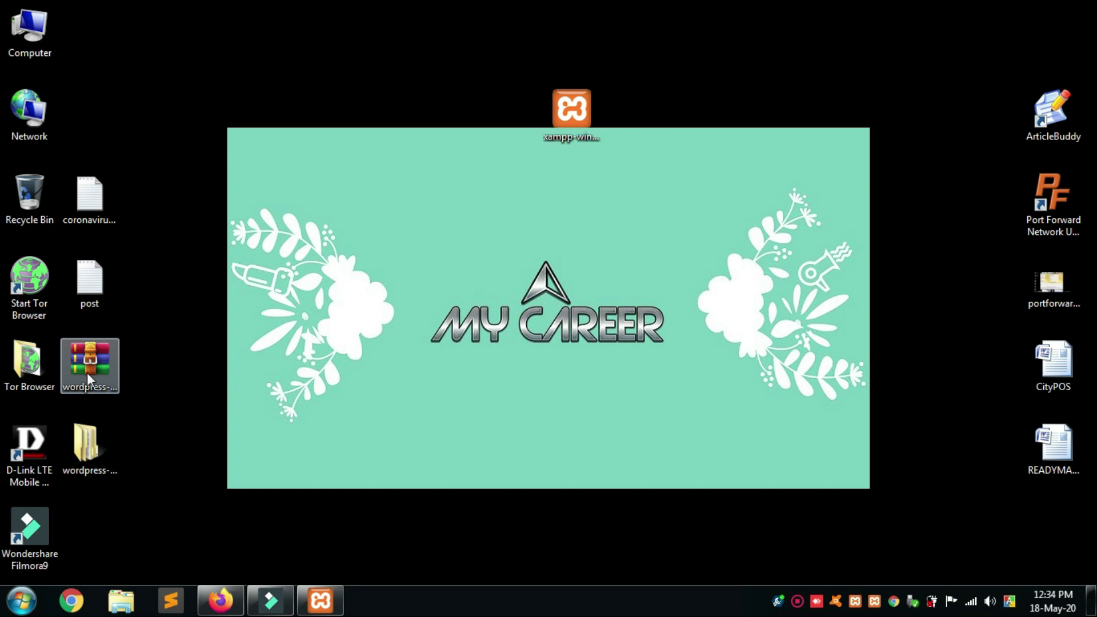
# Skip extracting the archive and open the wordpress-5.4.1 folder's inner wordpress folder.
pyautogui.rightClick(87, 373)
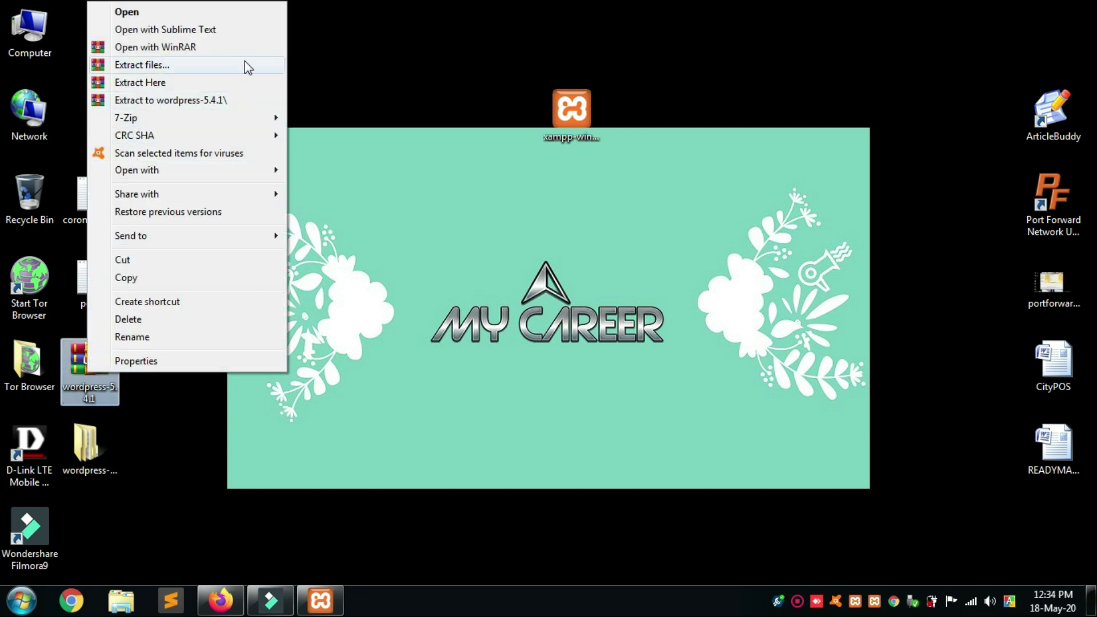
pyautogui.click(321, 59)
pyautogui.click(320, 60)
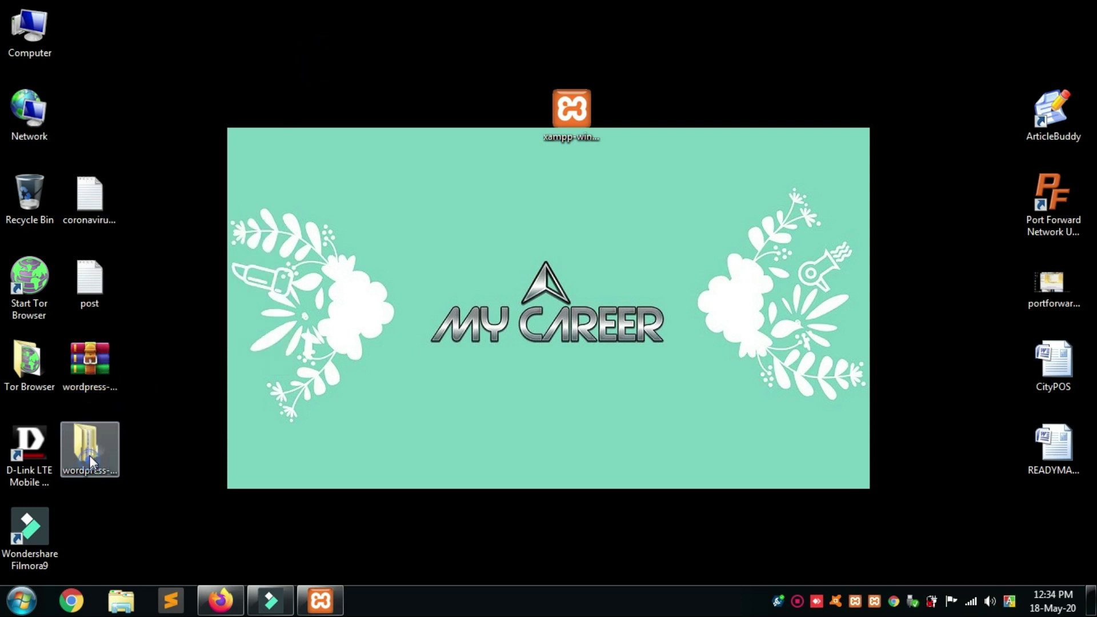
pyautogui.doubleClick(89, 455)
pyautogui.doubleClick(281, 108)
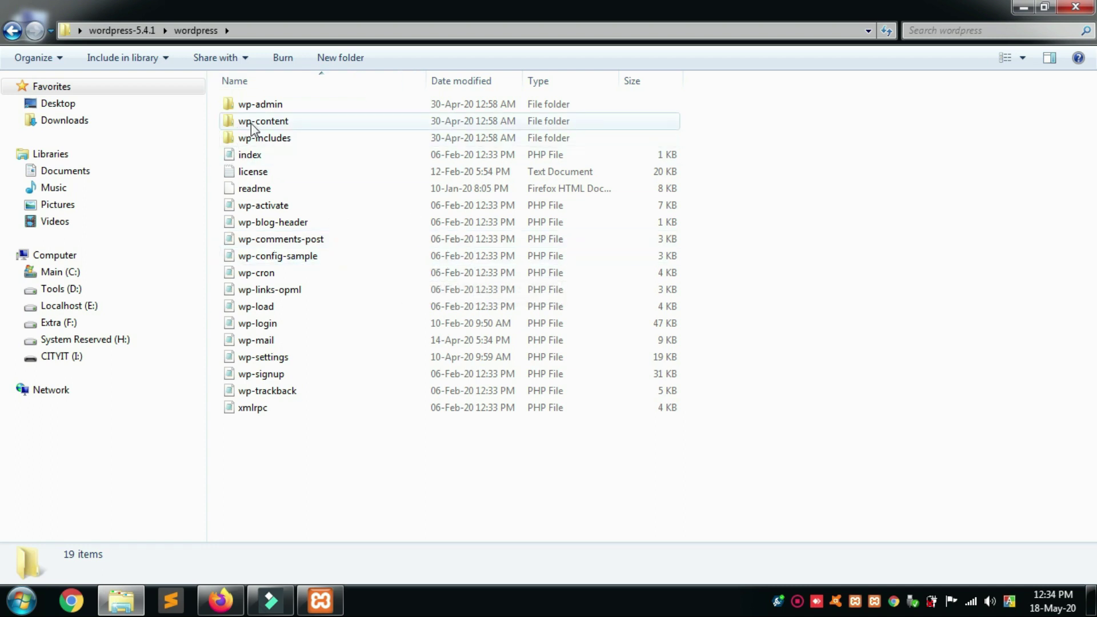
# Select all 19 WordPress files and folders, then switch to the Localhost (E:) drive.
pyautogui.moveTo(386, 454); pyautogui.dragTo(280, 101)
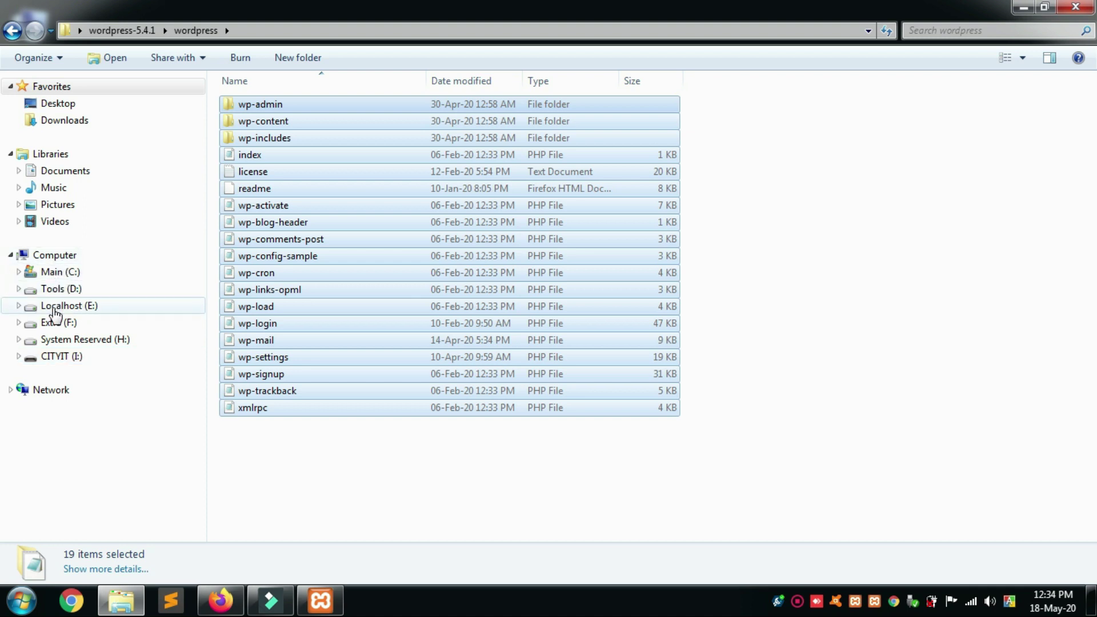
pyautogui.click(85, 308)
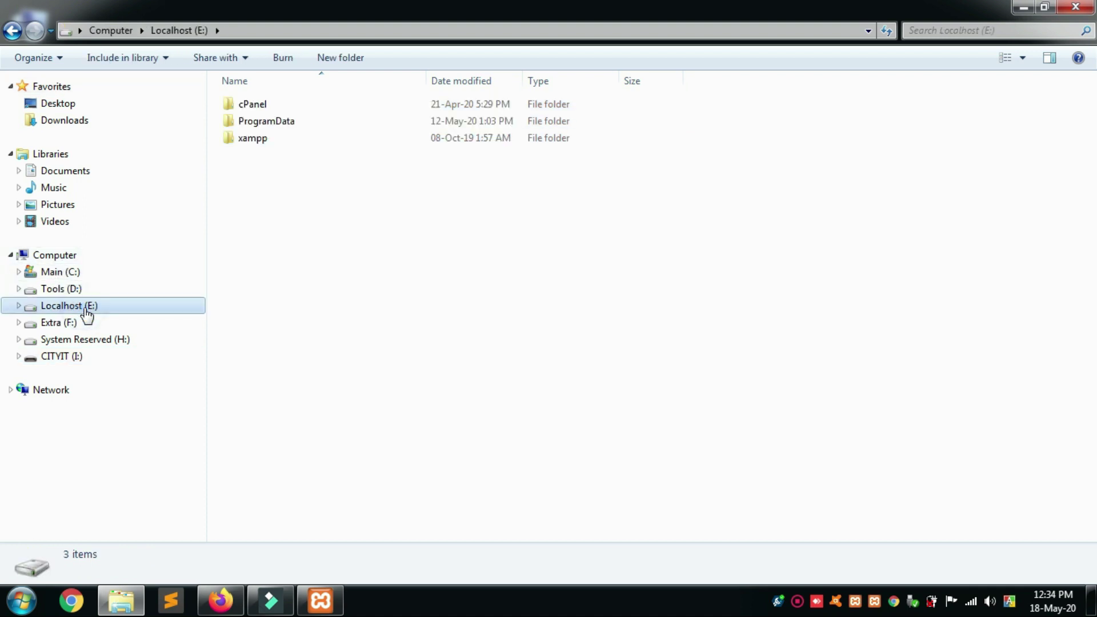
# Open E:\xampp\htdocs and create a new folder there.
pyautogui.click(269, 140)
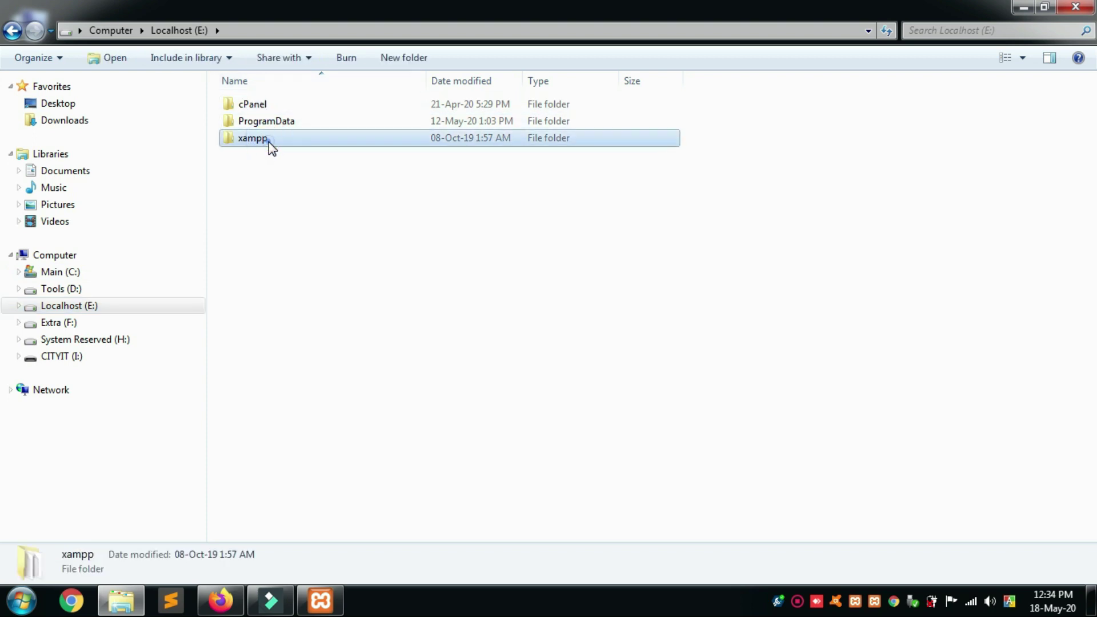
pyautogui.doubleClick(268, 141)
pyautogui.doubleClick(266, 158)
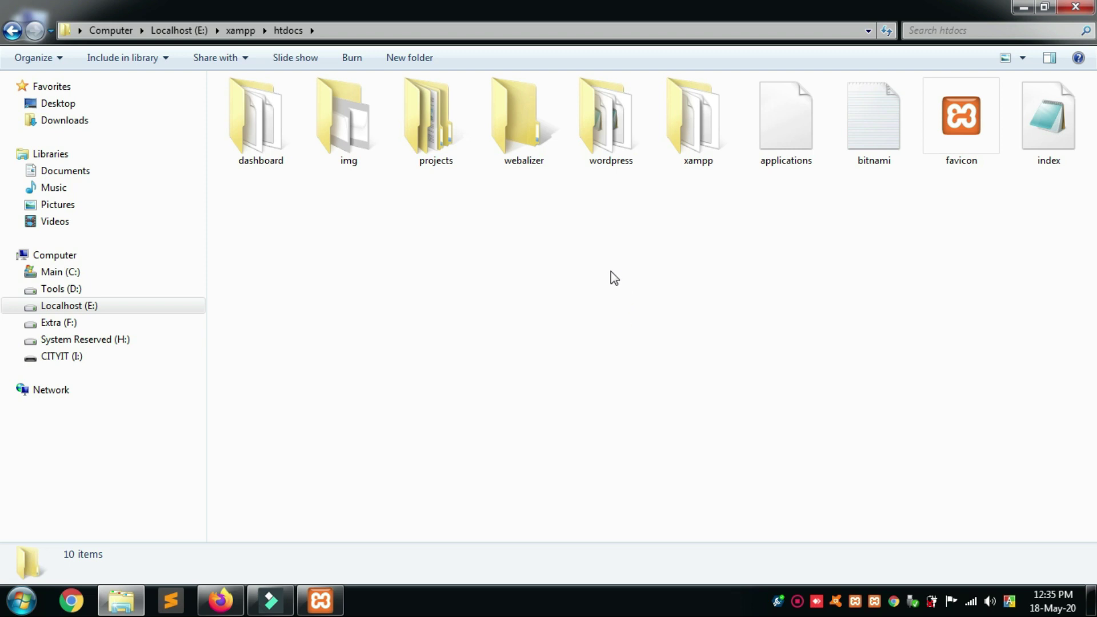
pyautogui.click(409, 58)
# Name the new folder 'wordpress' and paste the 19 copied WordPress items into it.
pyautogui.write('wordpress')
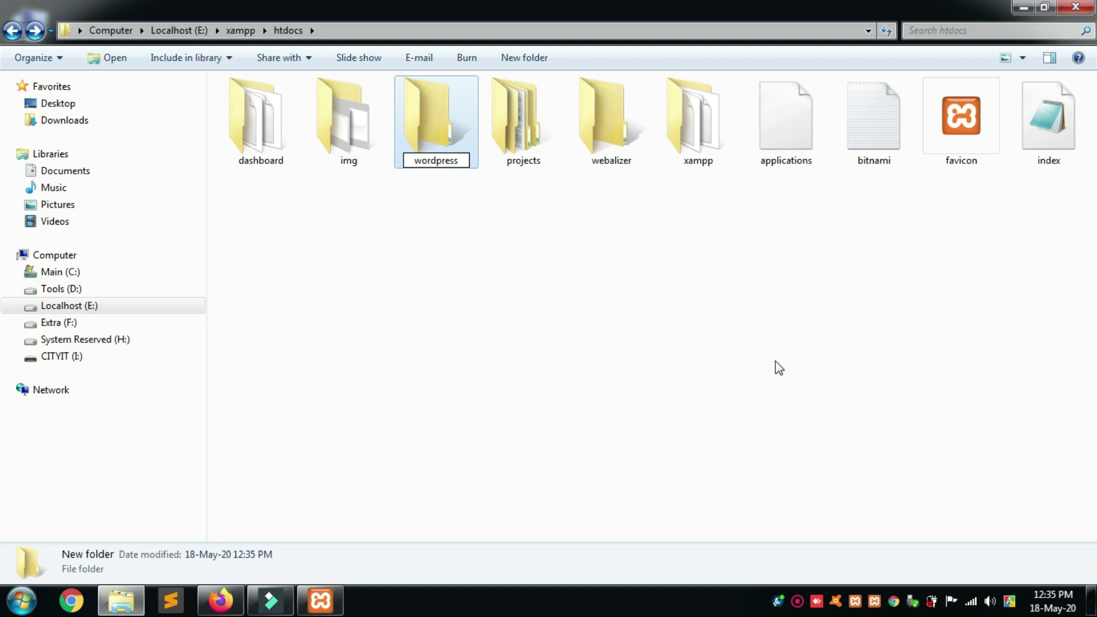
pyautogui.press('Return')
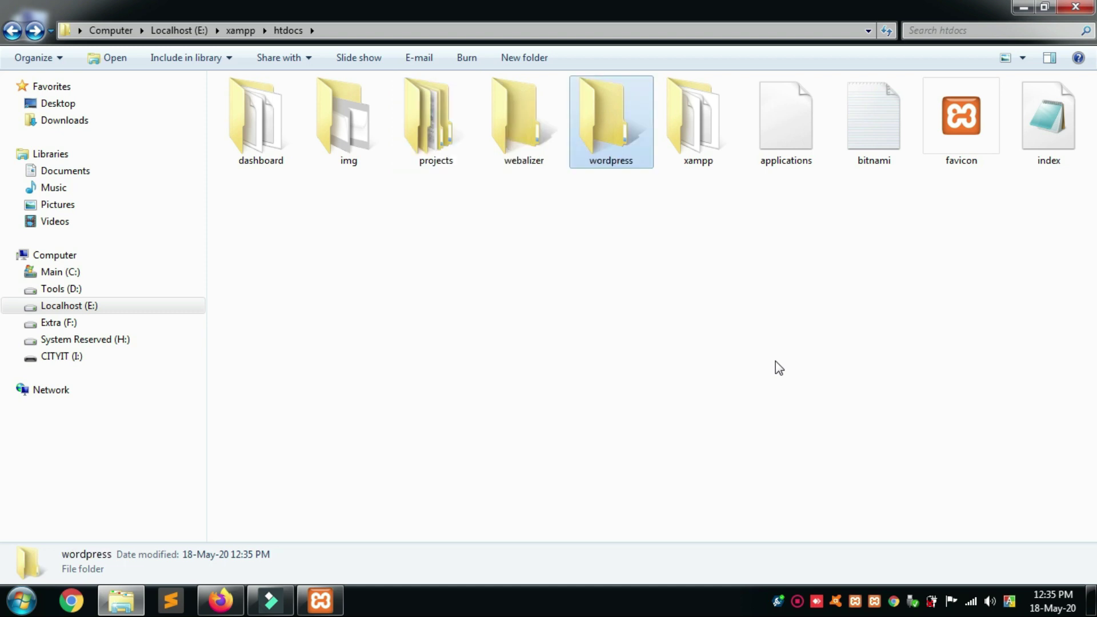
pyautogui.doubleClick(592, 124)
pyautogui.click(700, 295)
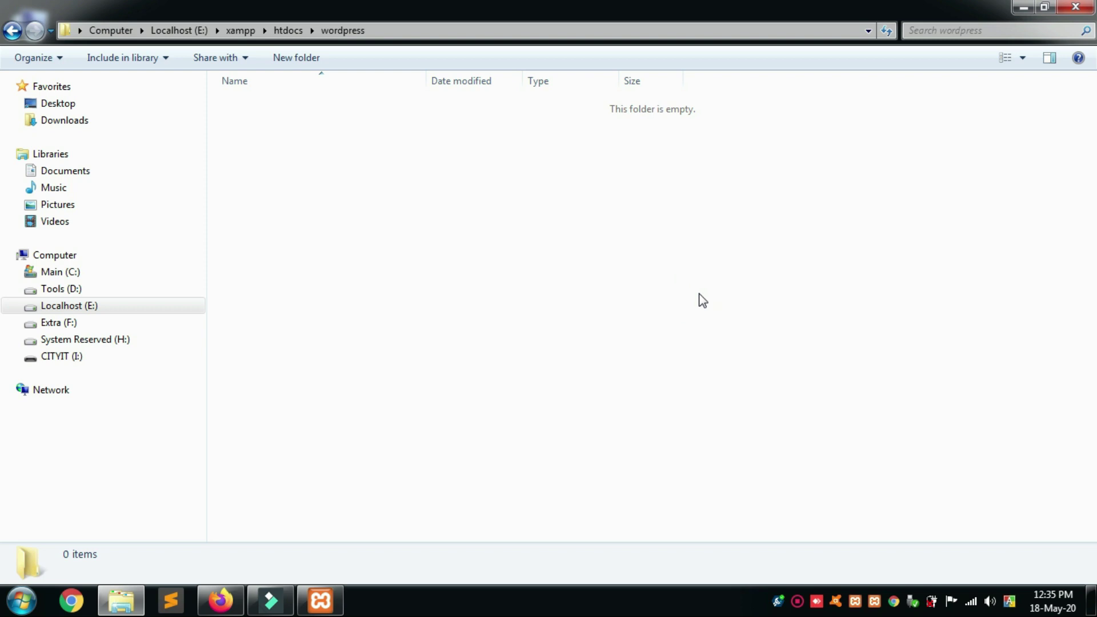
pyautogui.hotkey('ctrl', 'v')
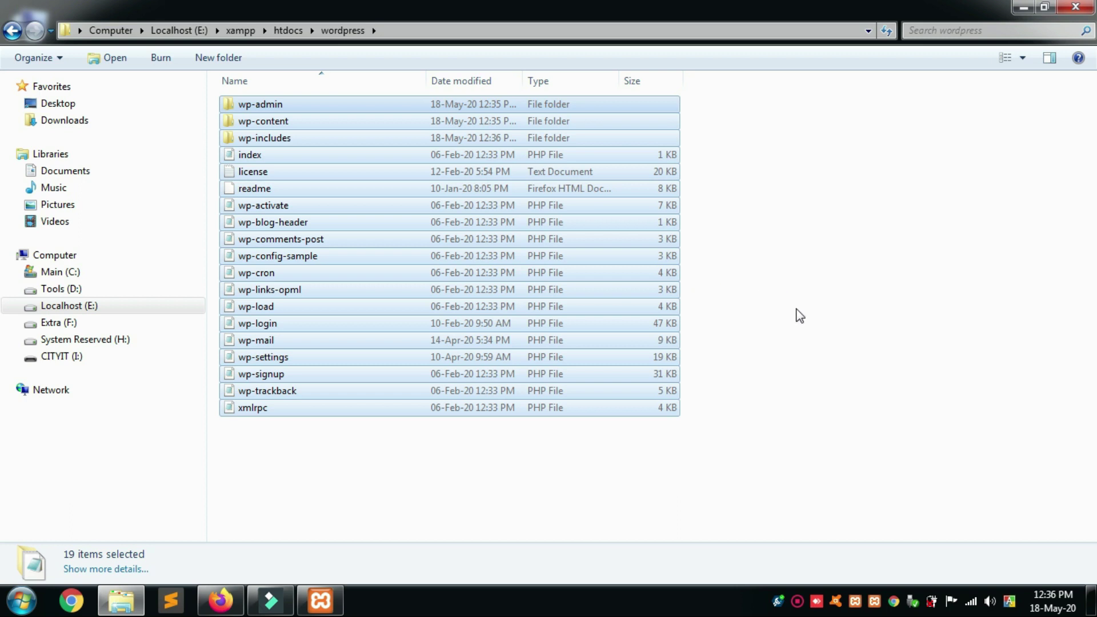
pyautogui.click(220, 600)
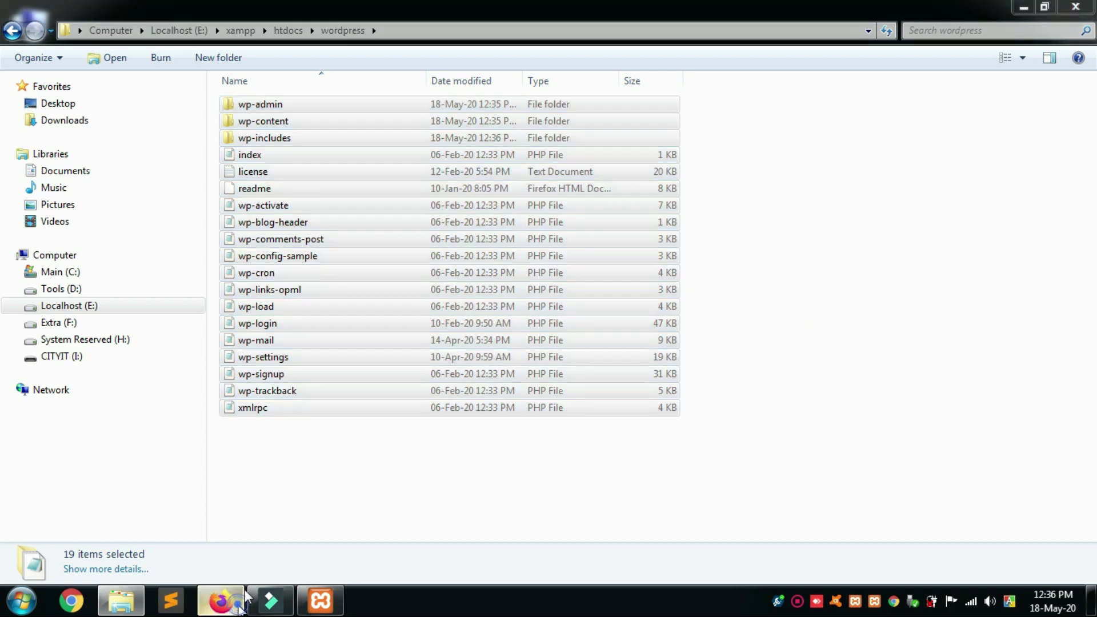
# Load localhost:9000 from the address-bar suggestion to show the XAMPP dashboard.
pyautogui.click(480, 43)
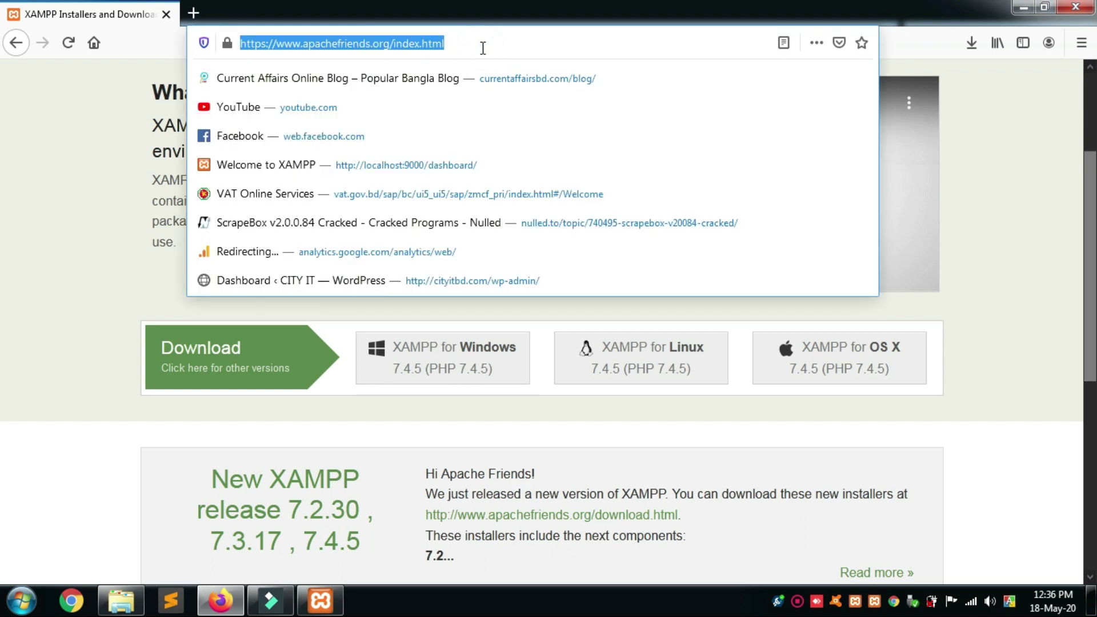
pyautogui.write('l')
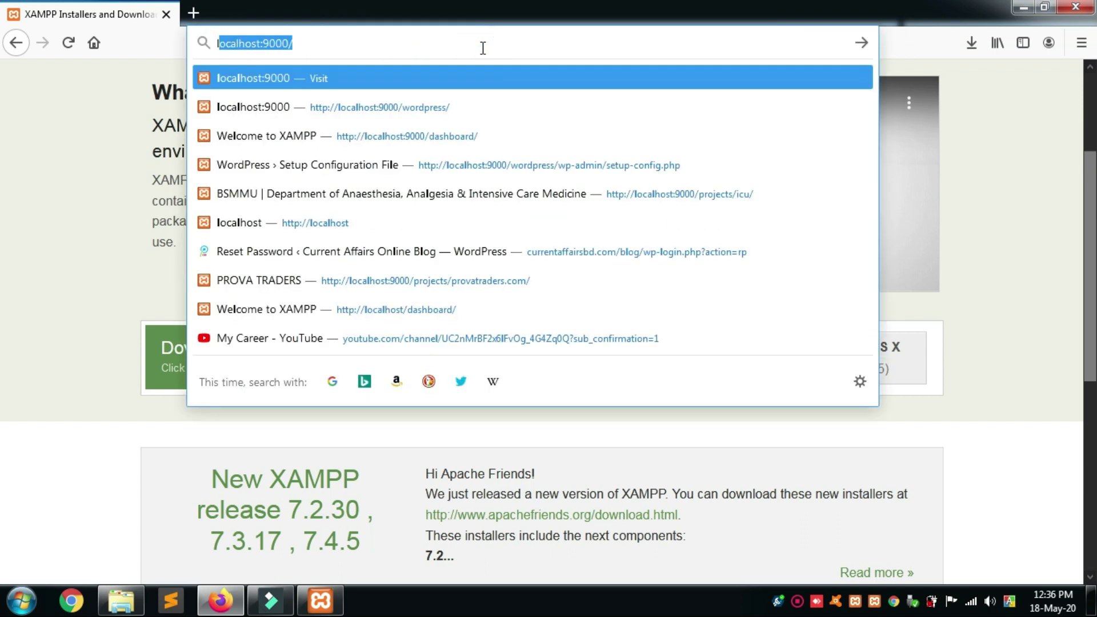
pyautogui.write('o')
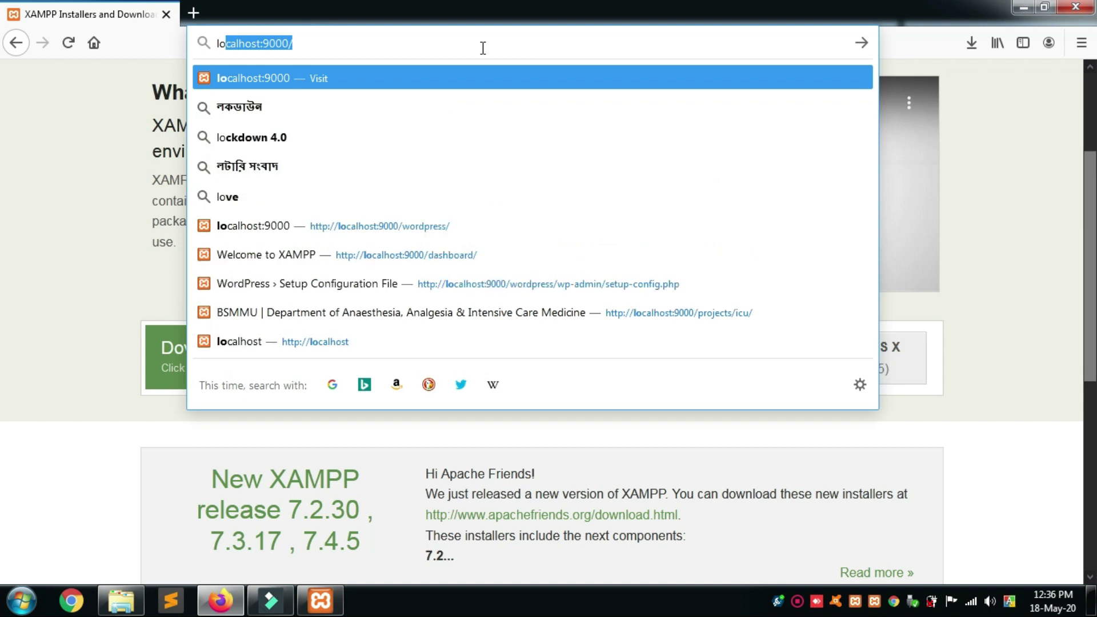
pyautogui.press('Right')
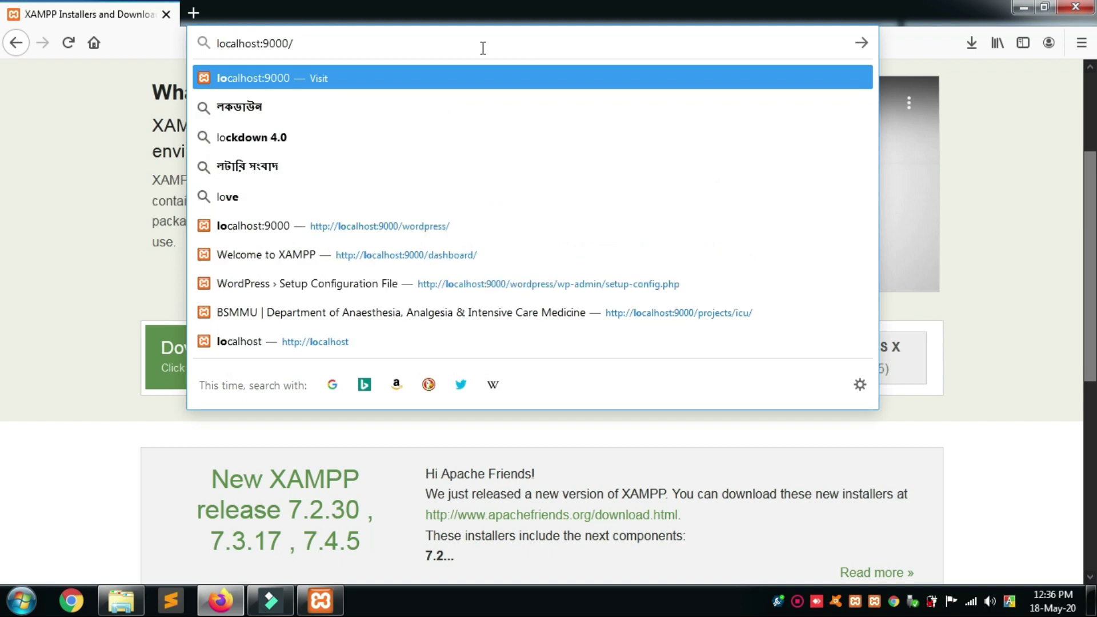
pyautogui.press('BackSpace')
pyautogui.press('BackSpace')
pyautogui.press('BackSpace')
pyautogui.press('BackSpace')
pyautogui.press('BackSpace')
pyautogui.press('BackSpace')
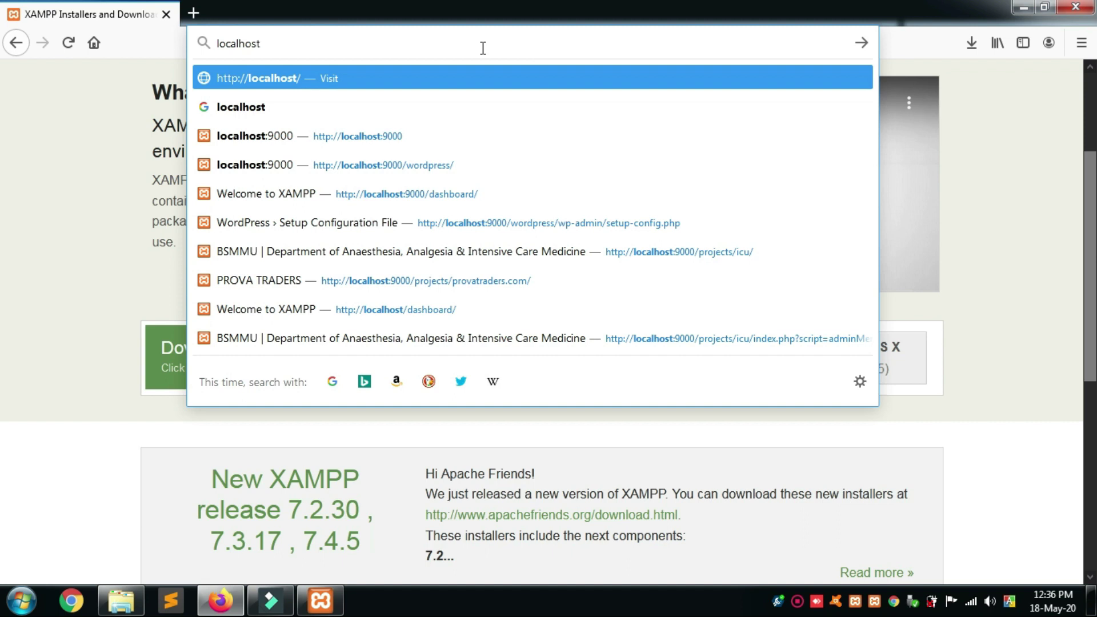
pyautogui.press('Down')
pyautogui.press('Down')
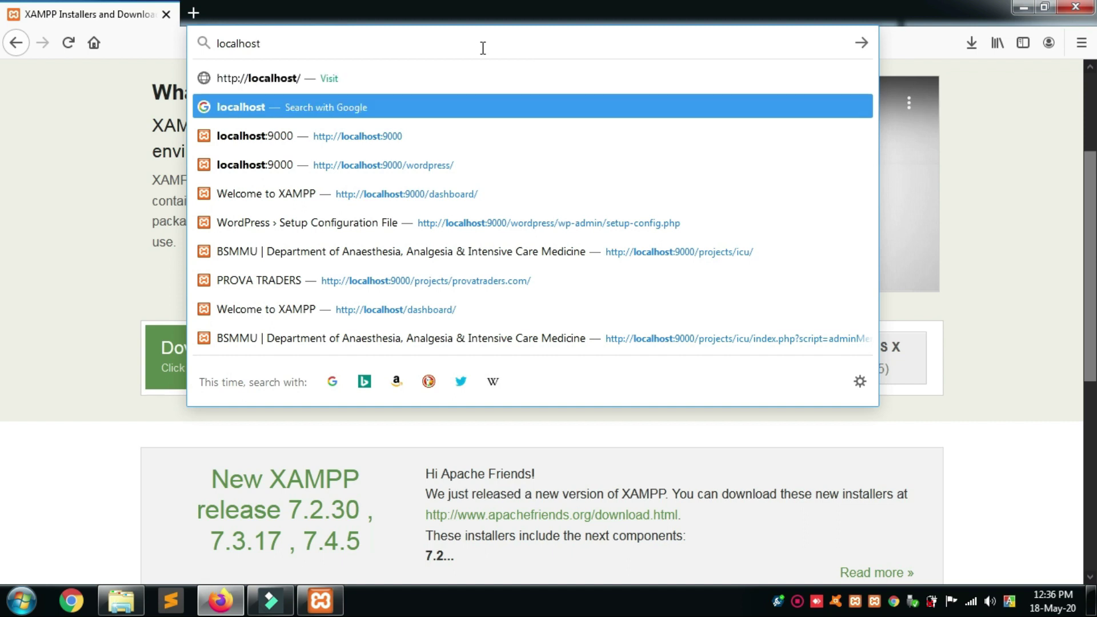
pyautogui.press('Return')
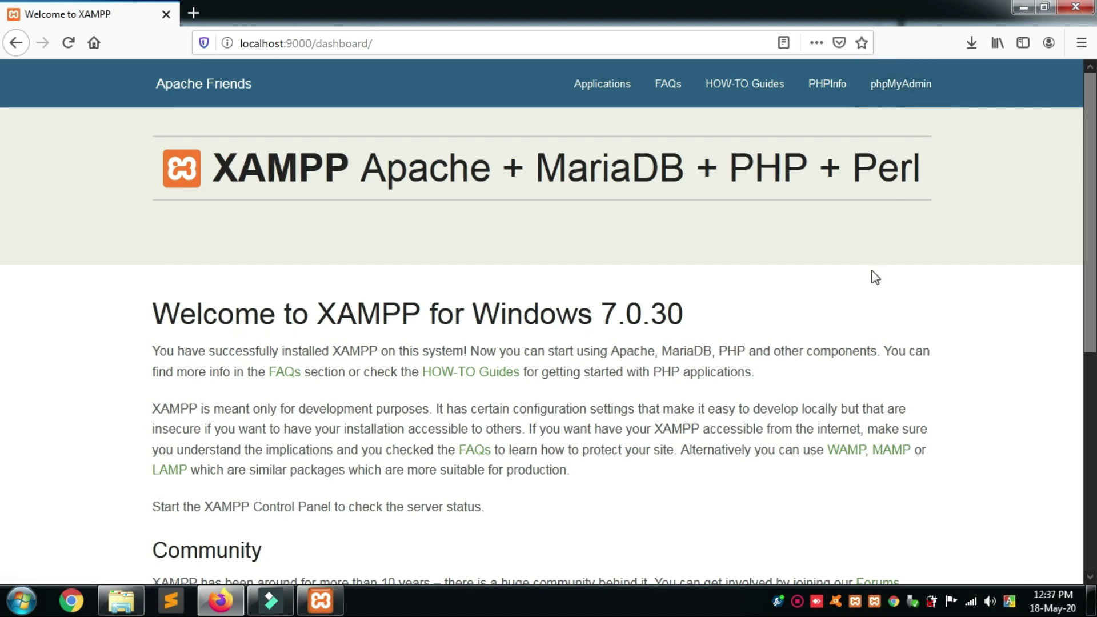
# In phpMyAdmin's Databases page, create a new database named mydb.
pyautogui.click(890, 90)
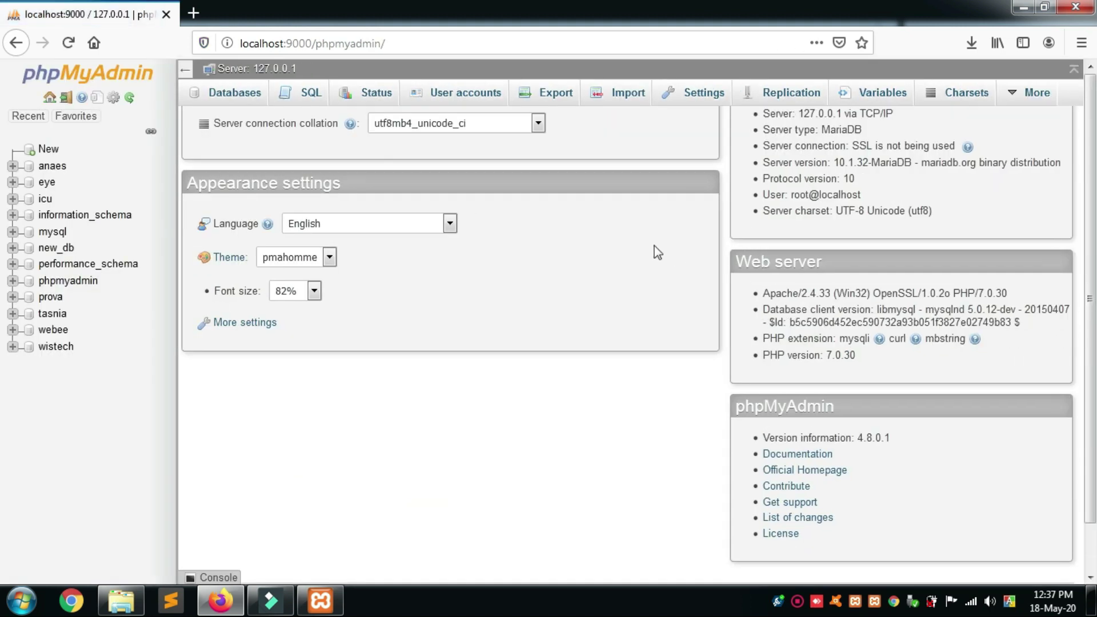
pyautogui.click(232, 103)
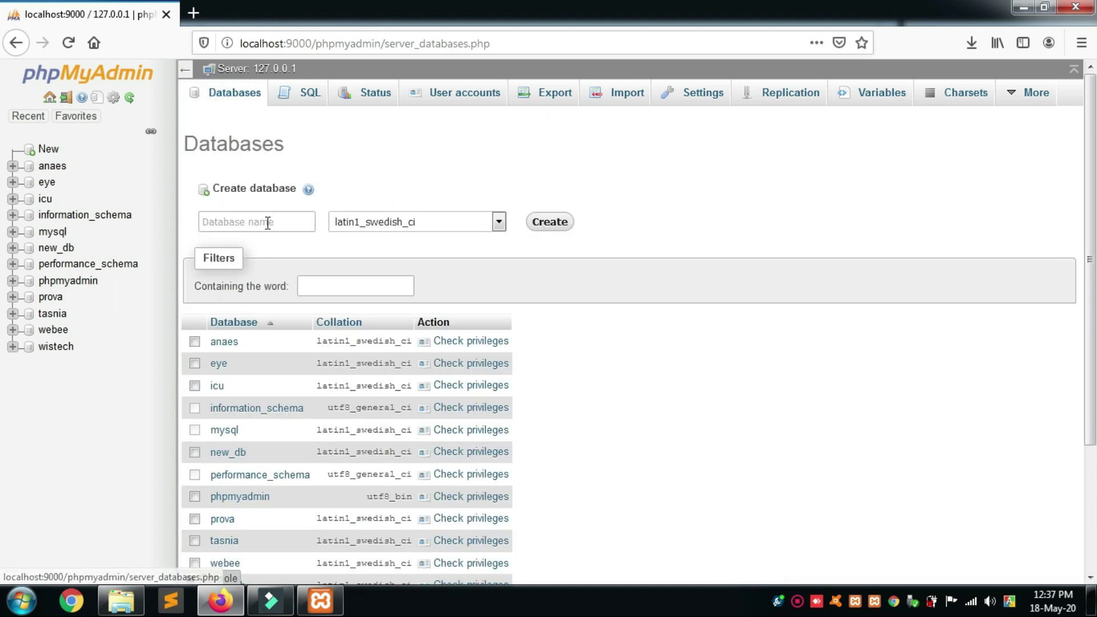
pyautogui.click(299, 223)
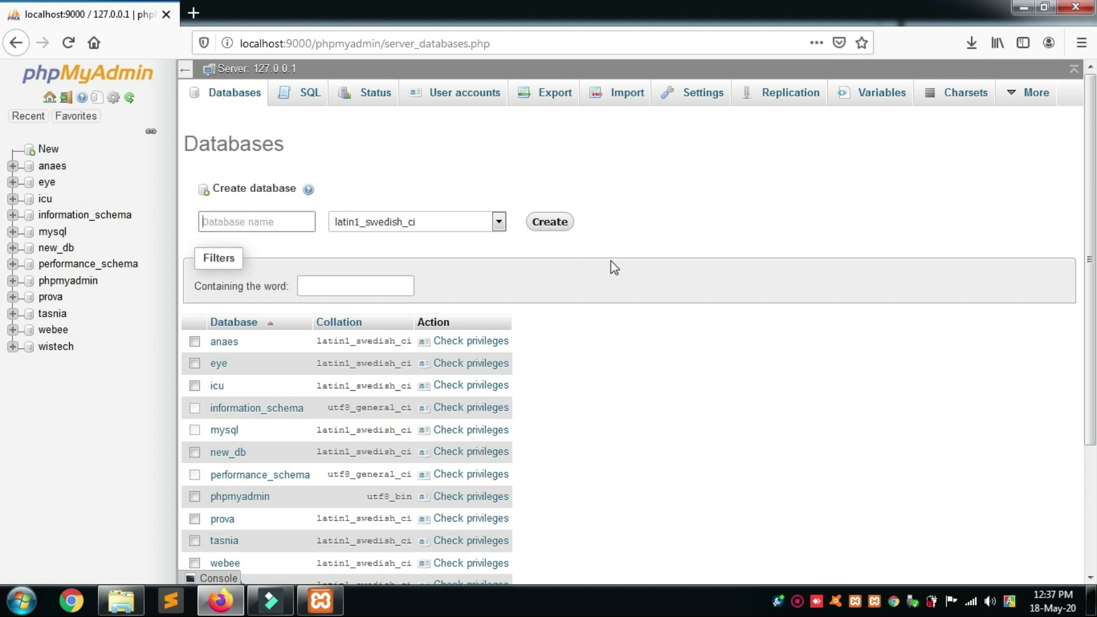
pyautogui.write('mydb')
pyautogui.click(551, 224)
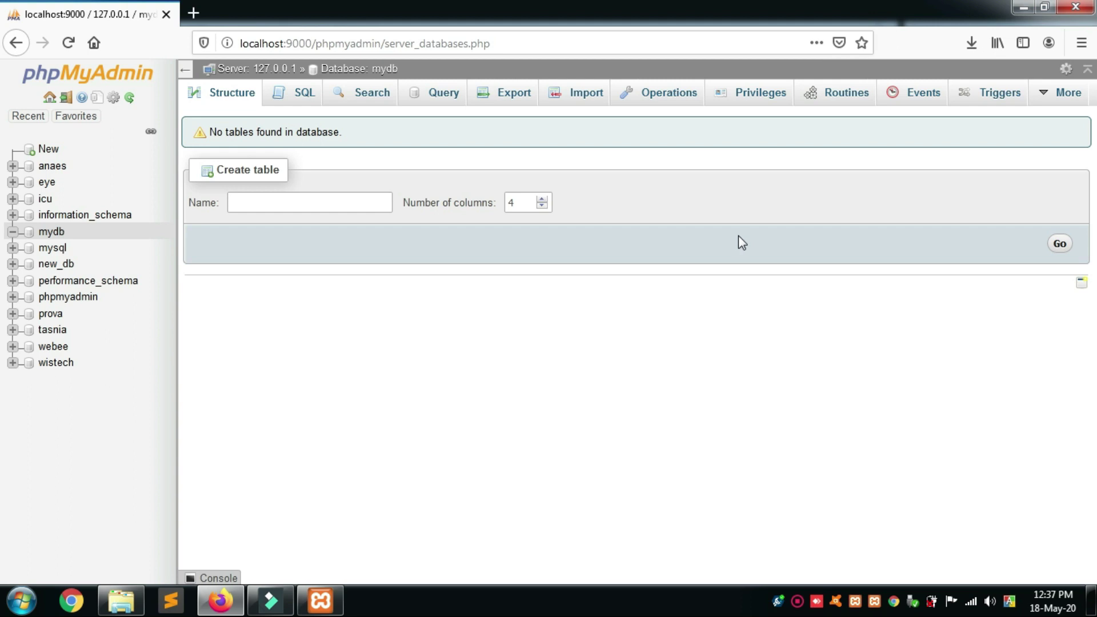
# Open the newly created mydb database from the sidebar to see its empty structure.
pyautogui.click(40, 233)
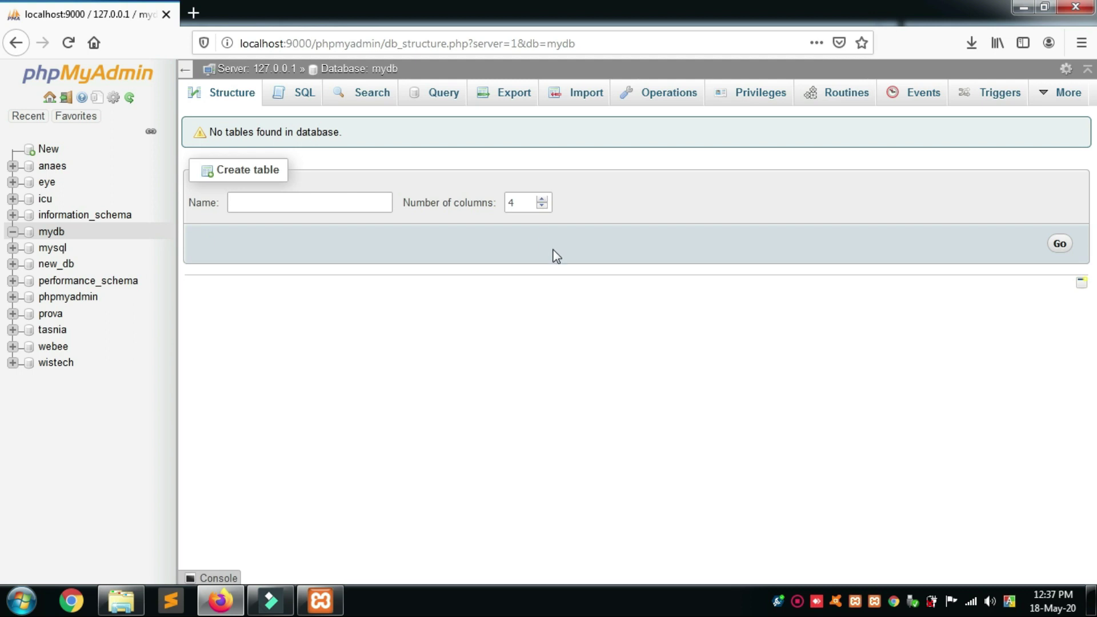
# Start a new Firefox tab with localhost:9000/ autocompleted, then bring up the wordpress folder in Explorer.
pyautogui.click(194, 13)
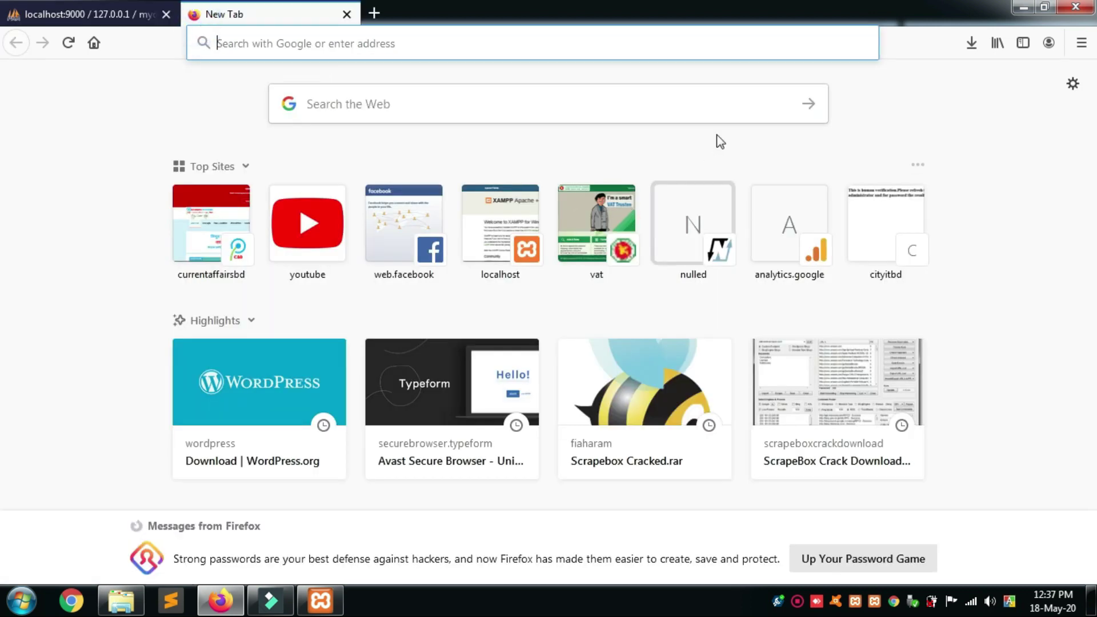
pyautogui.write('localhost:9000/')
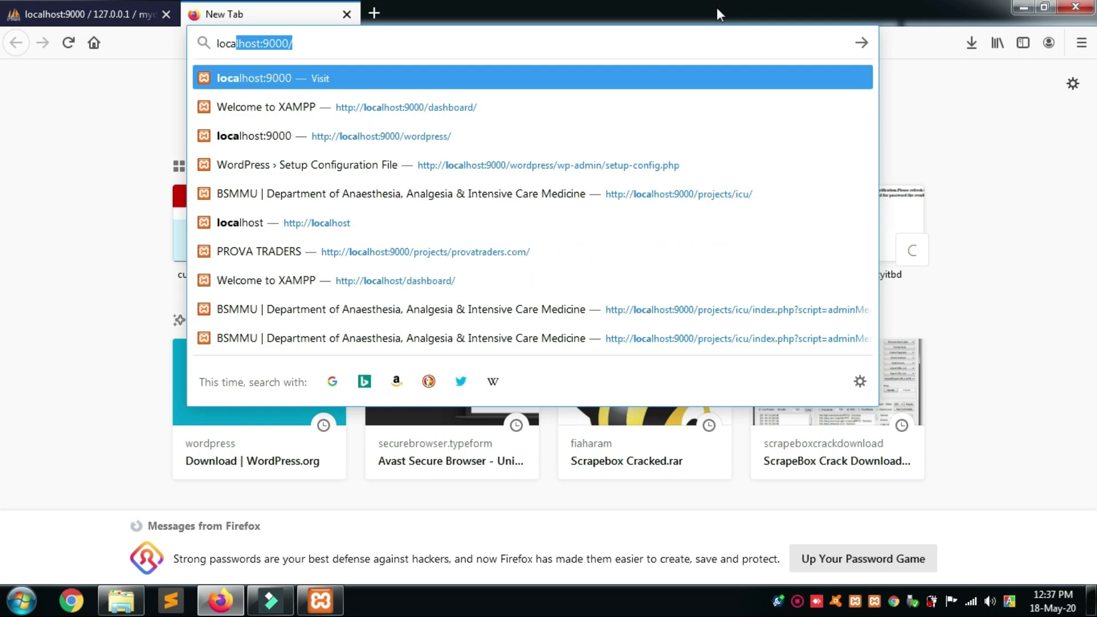
pyautogui.press('Right')
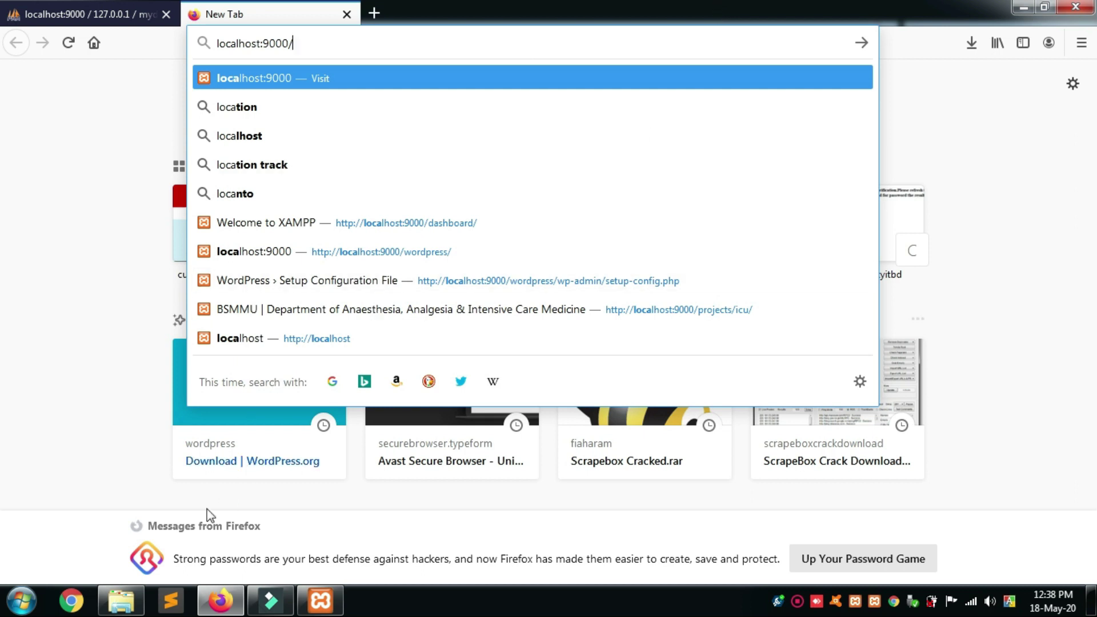
pyautogui.click(121, 600)
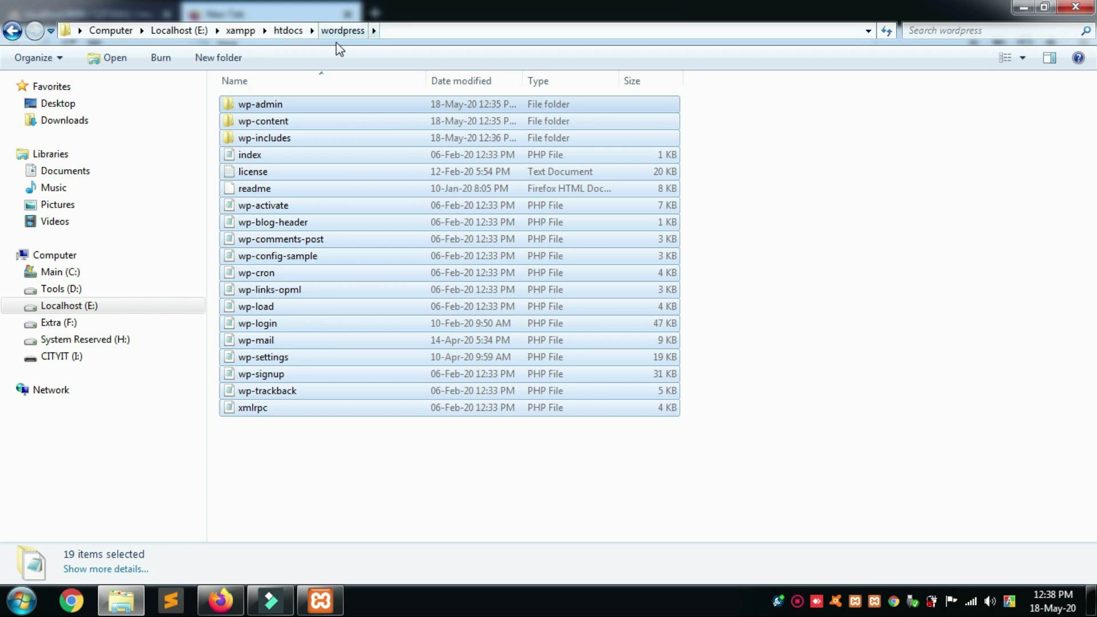
# Check that the wordpress folder sits in htdocs, then return to Firefox's new tab.
pyautogui.click(12, 30)
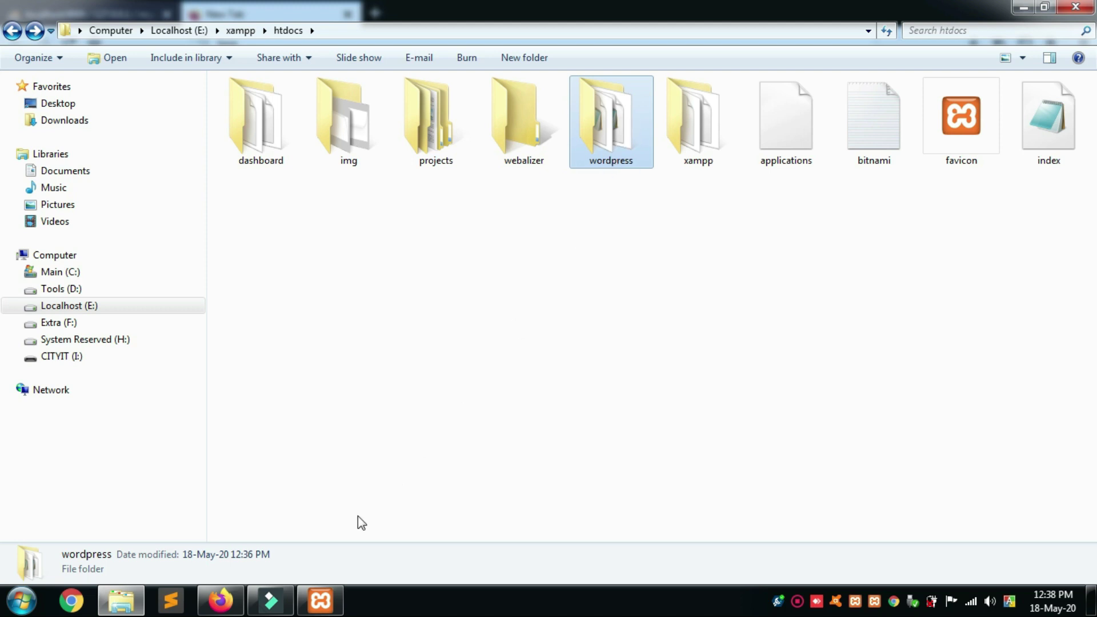
pyautogui.click(223, 600)
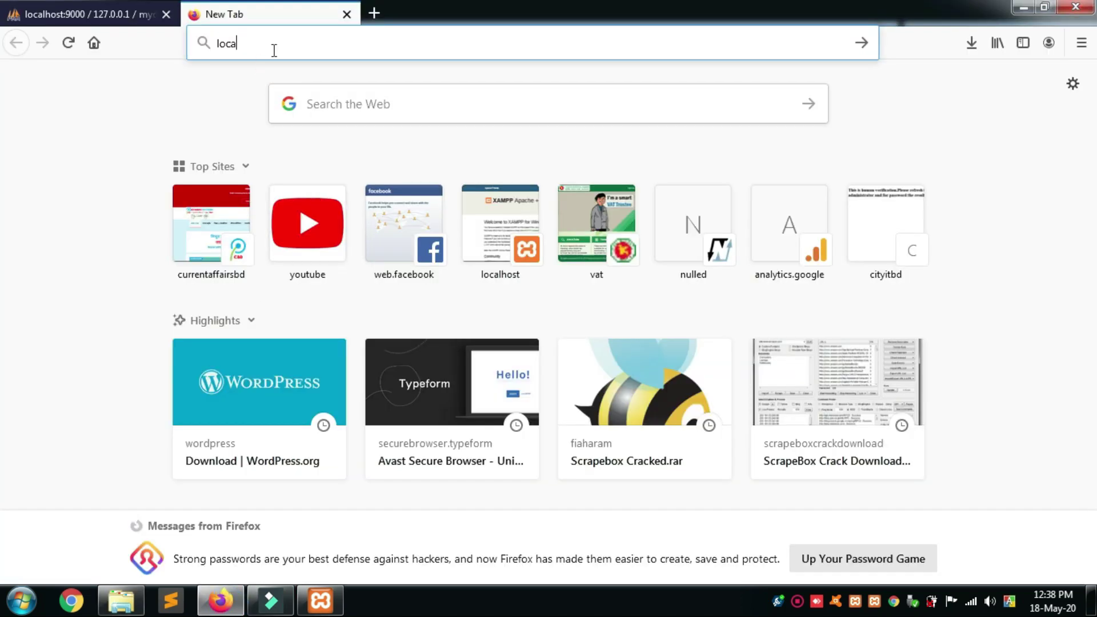
# Load localhost:9000/wordpress and continue setup with English (United States) as the language.
pyautogui.write('l')
pyautogui.press('End')
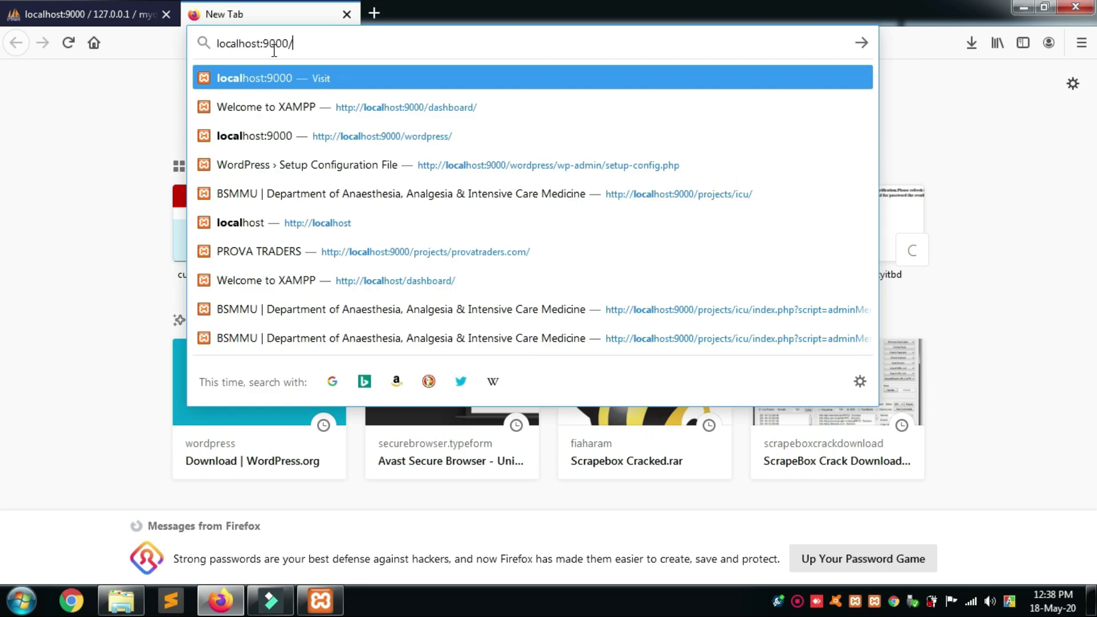
pyautogui.write('w')
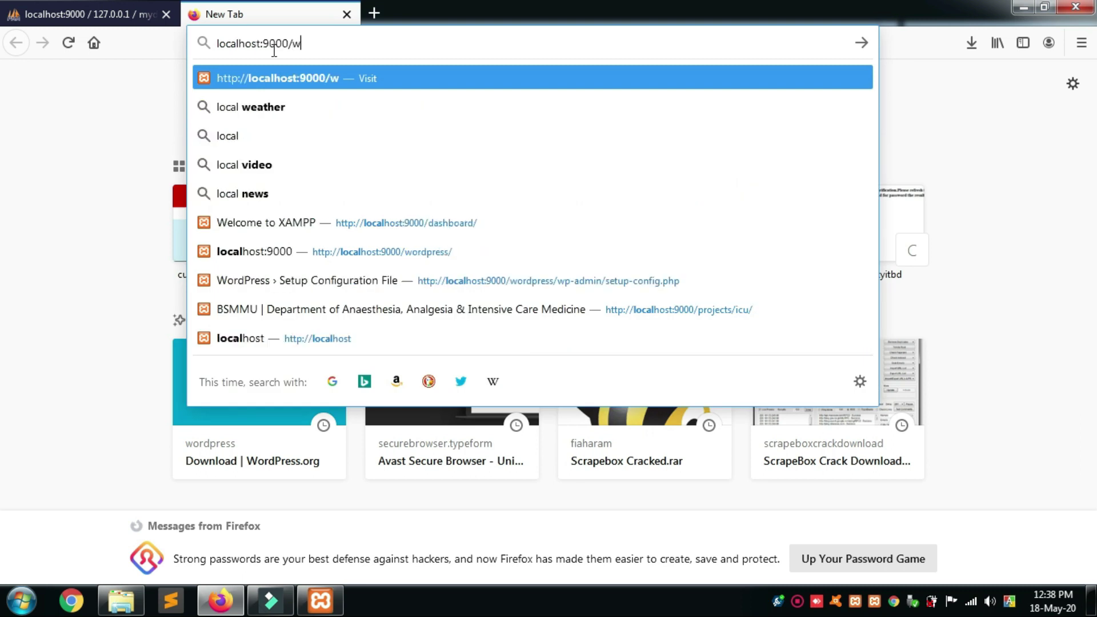
pyautogui.write('ord')
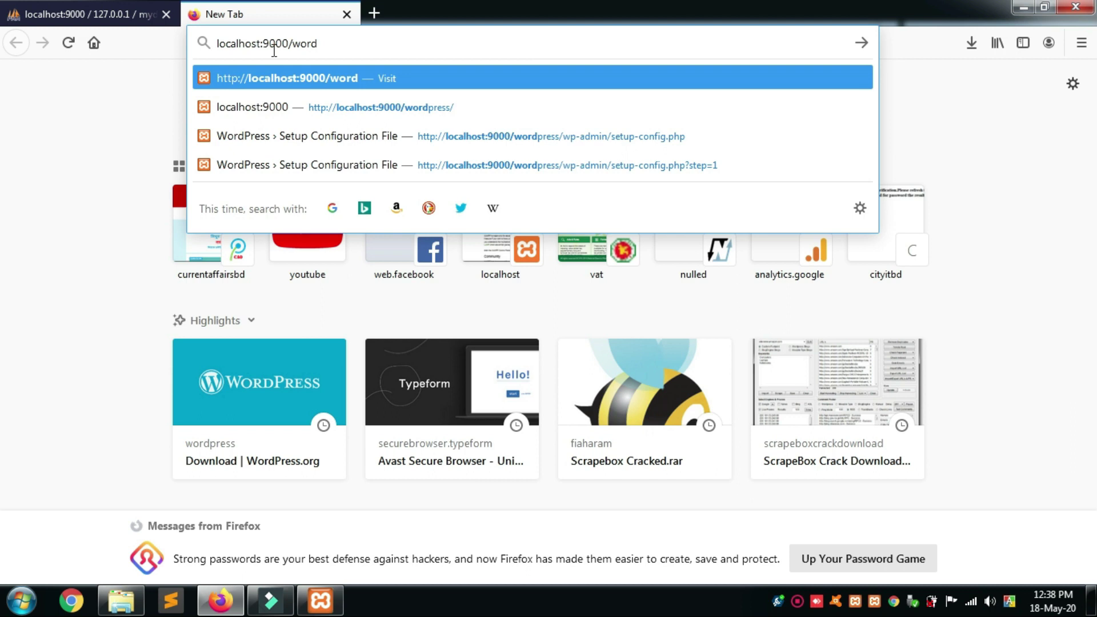
pyautogui.write('press')
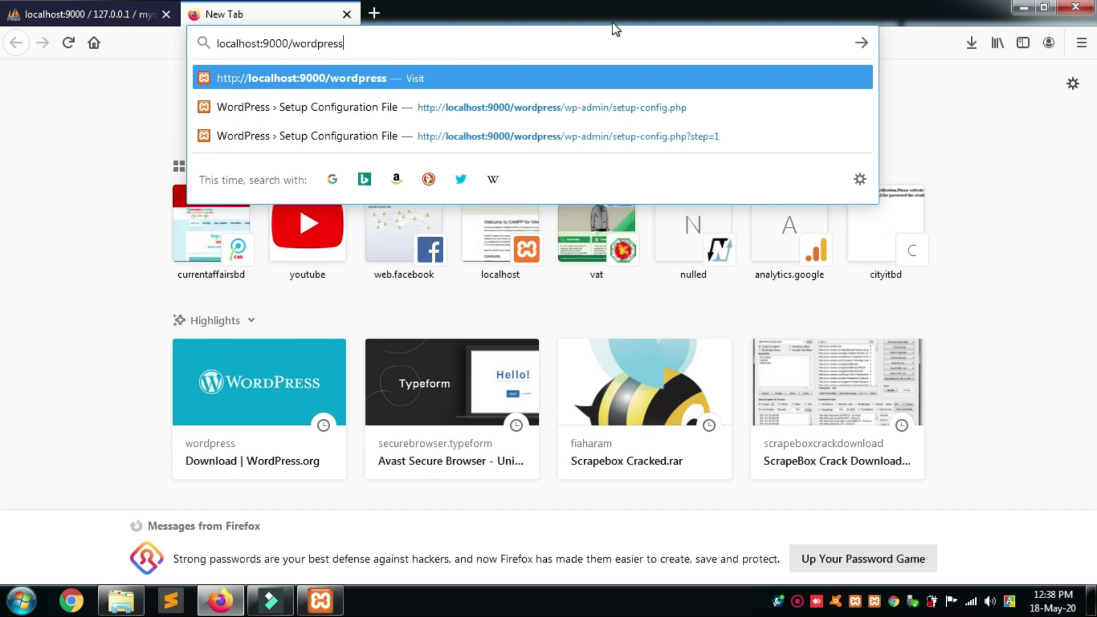
pyautogui.press('Return')
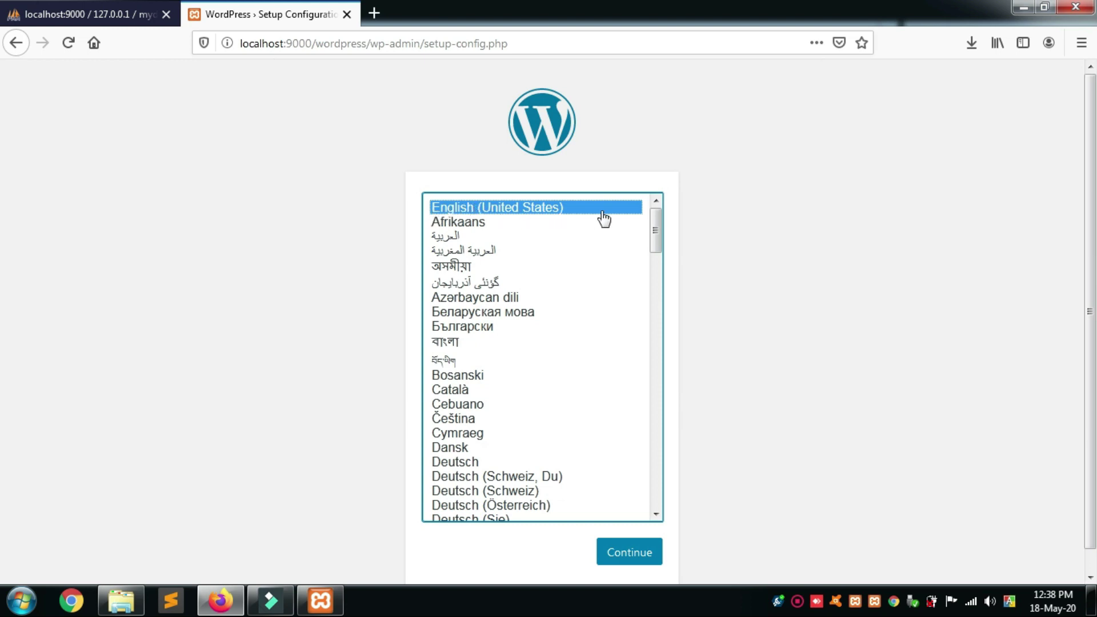
pyautogui.click(648, 565)
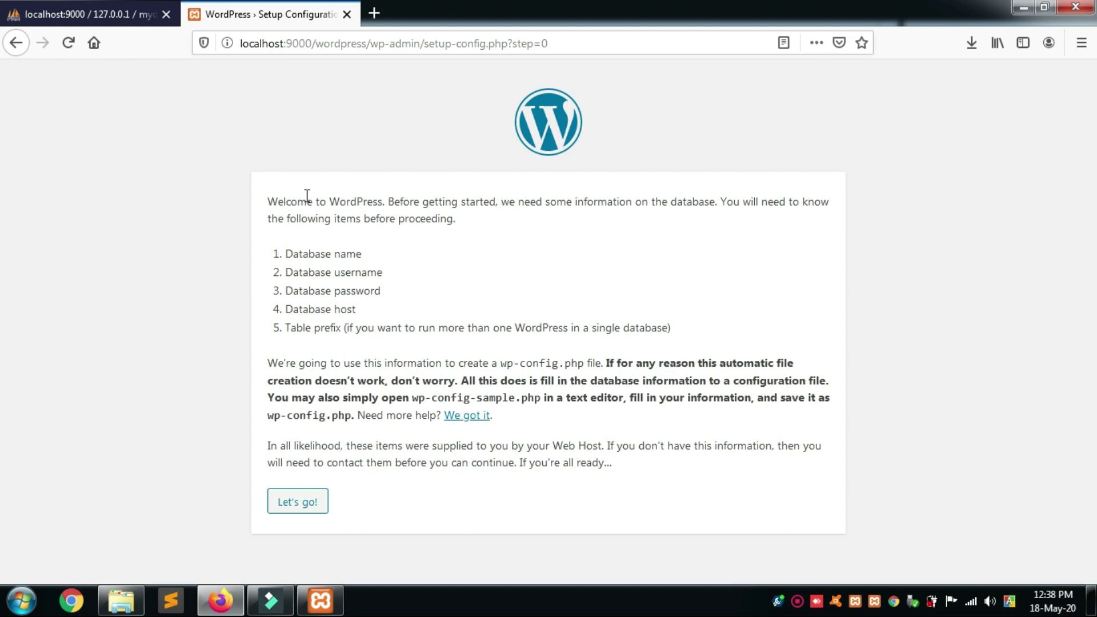
# Submit the database connection with name mydb, user root, an empty password, host localhost.
pyautogui.moveTo(287, 254); pyautogui.dragTo(367, 253)
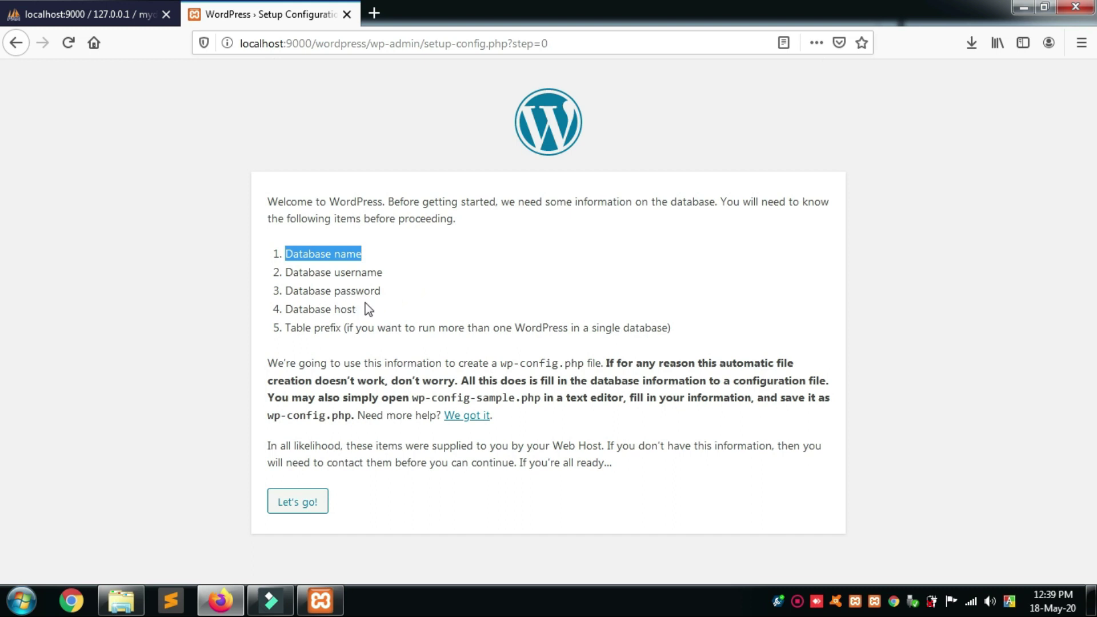
pyautogui.click(298, 503)
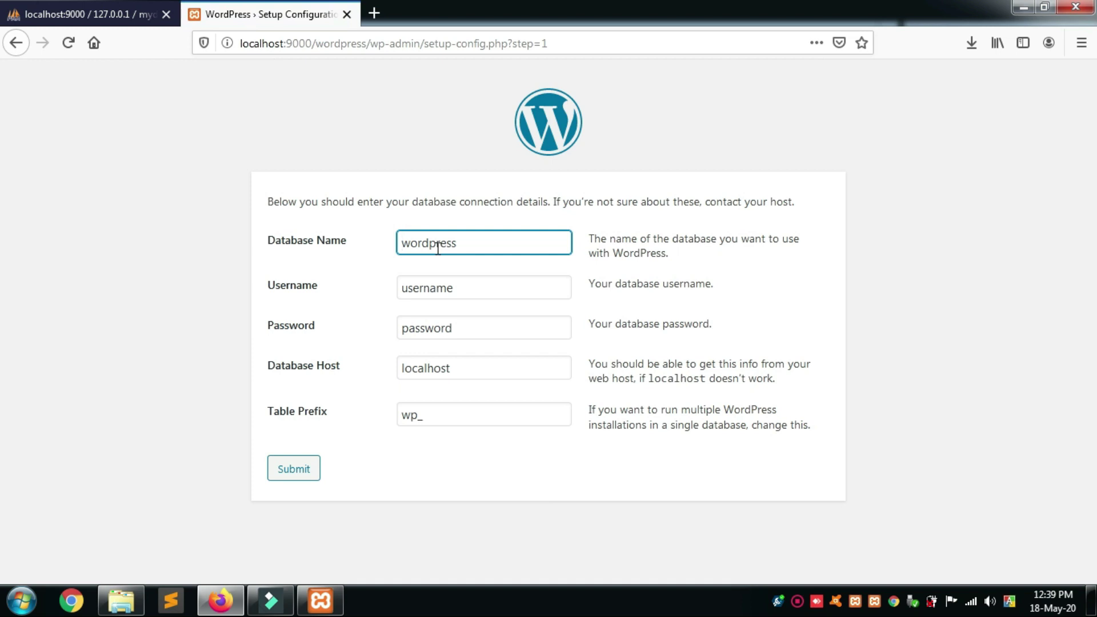
pyautogui.doubleClick(438, 246)
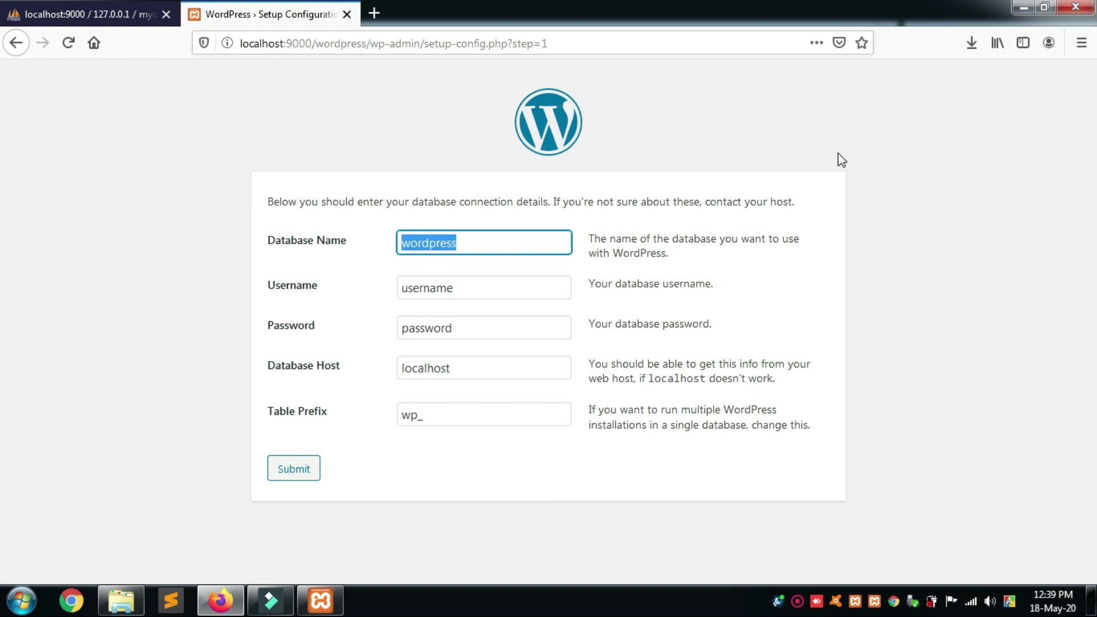
pyautogui.write('mydb')
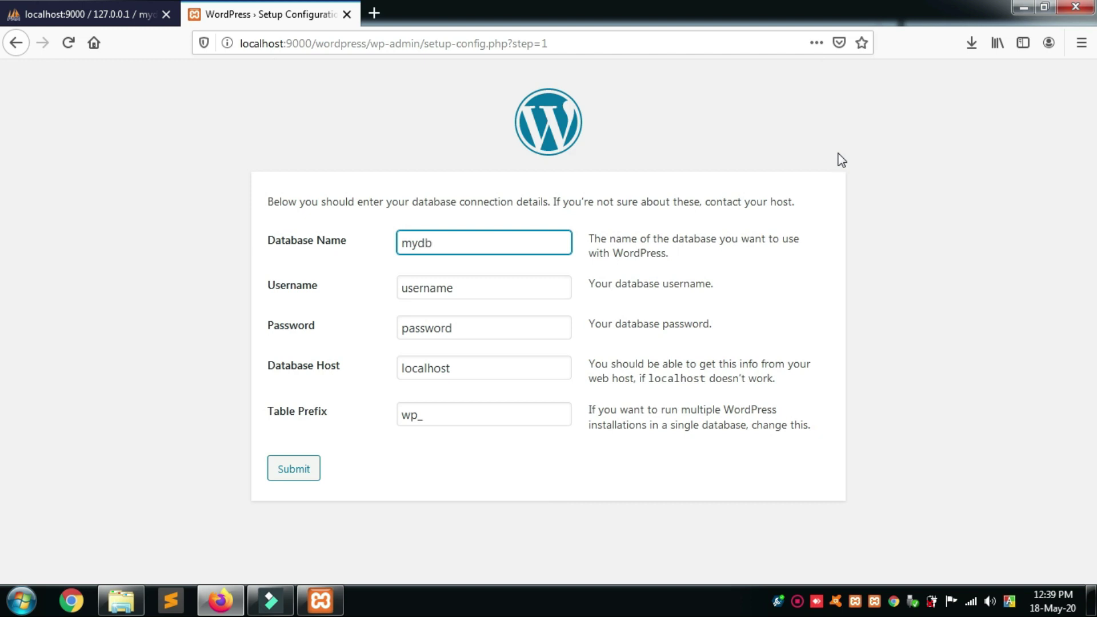
pyautogui.doubleClick(433, 288)
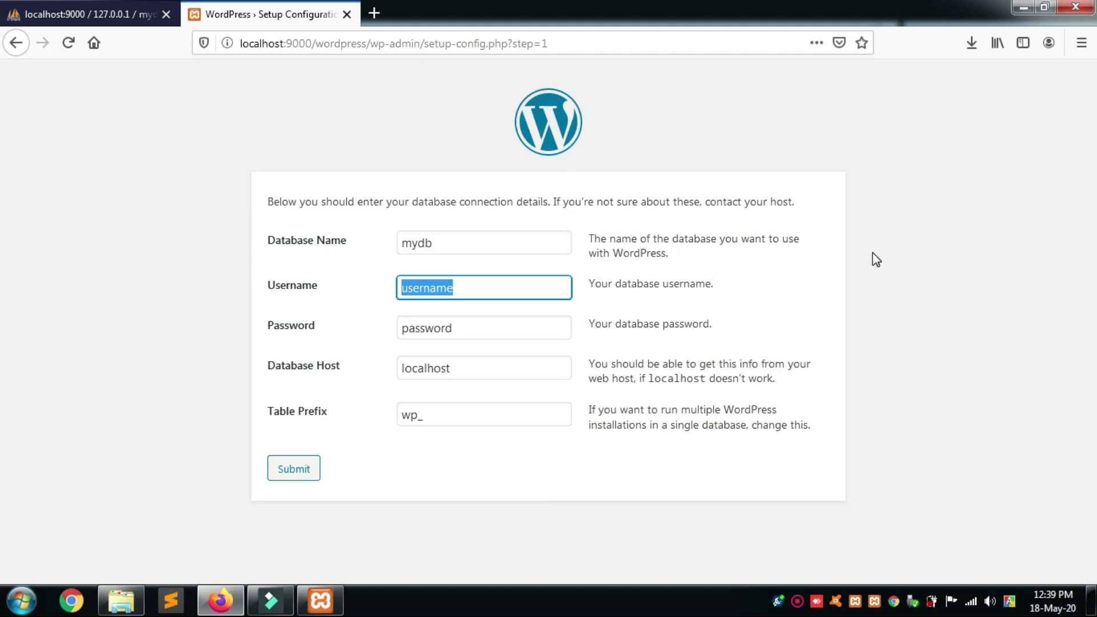
pyautogui.write('root')
pyautogui.press('Tab')
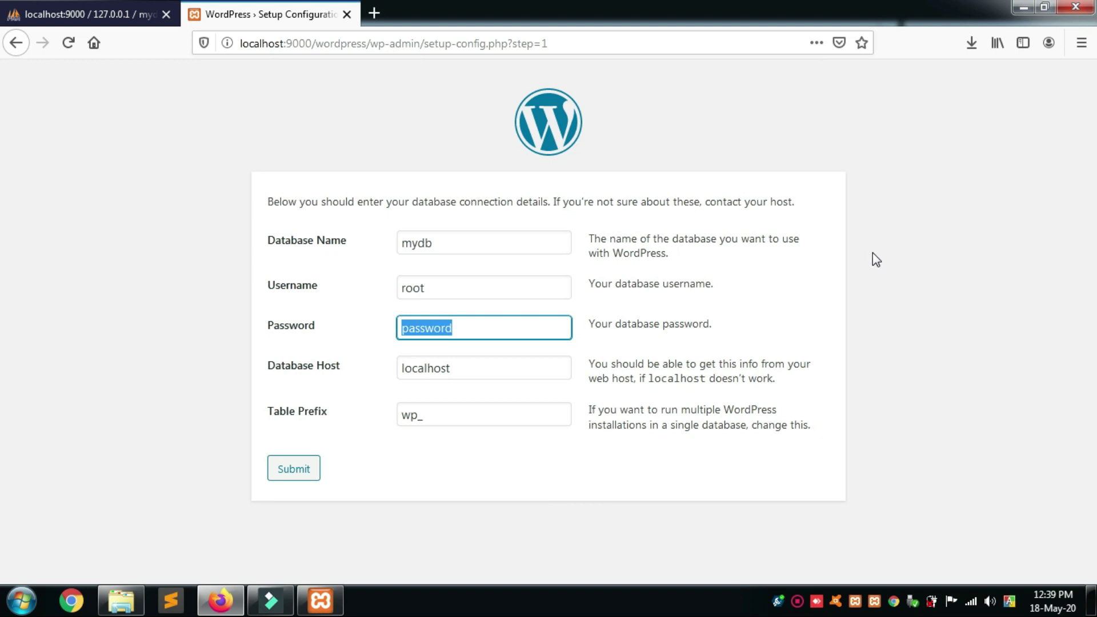
pyautogui.press('BackSpace')
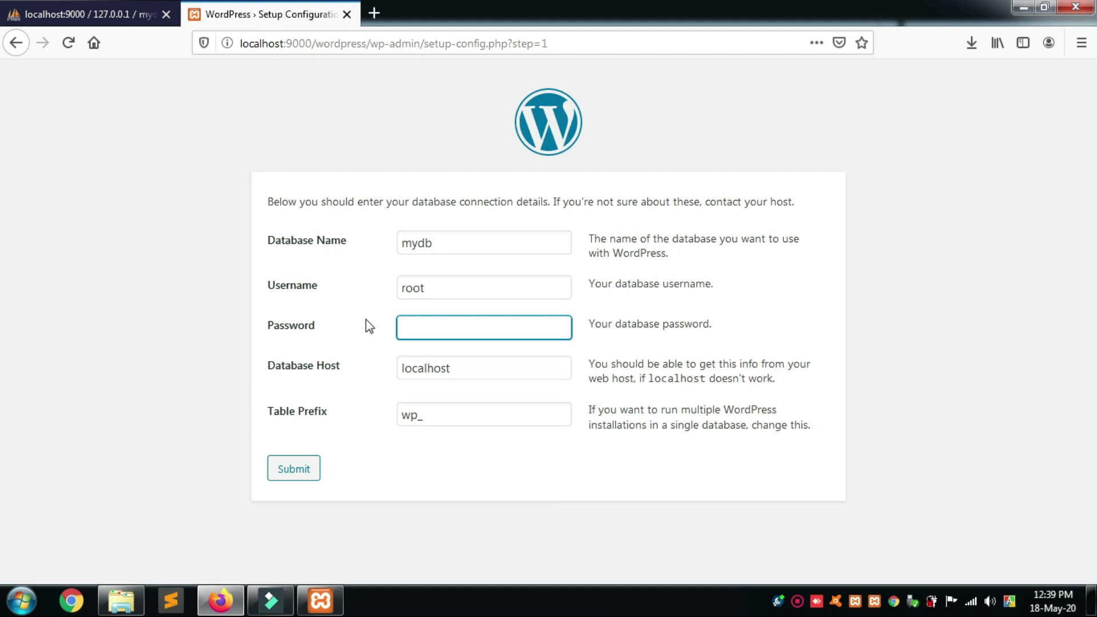
pyautogui.click(298, 466)
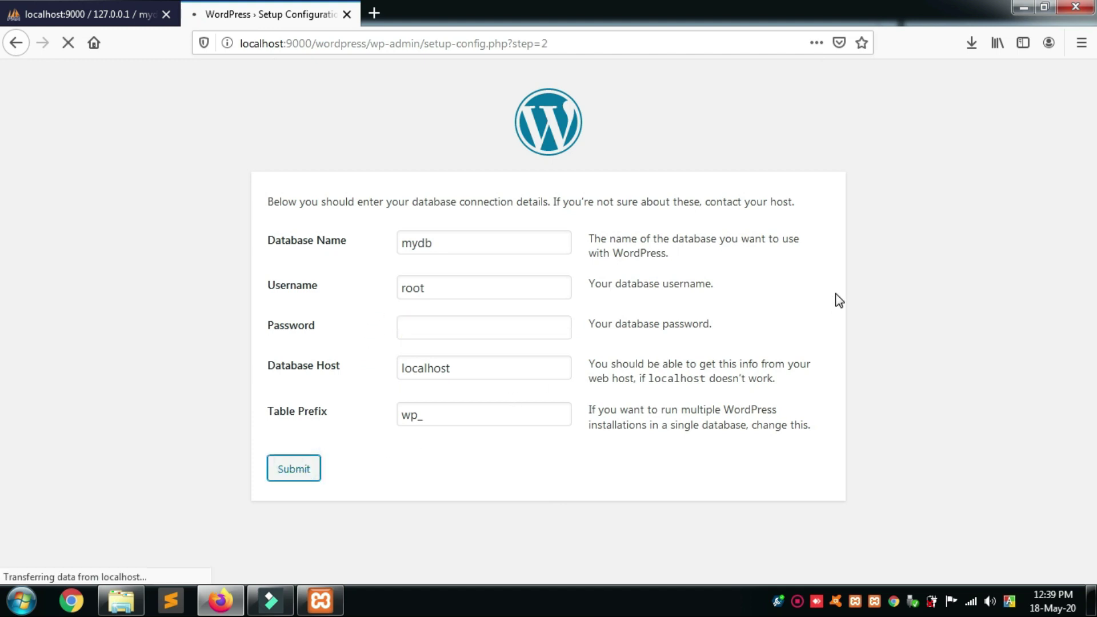
# Start the installation and enter the site title 'my first website'.
pyautogui.click(331, 263)
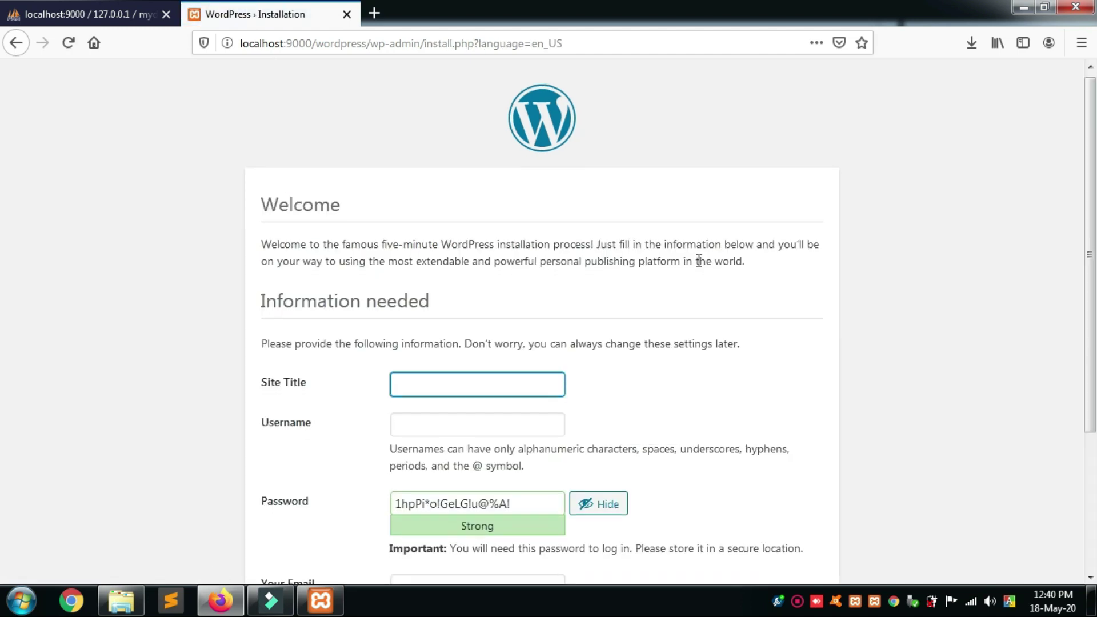
pyautogui.scroll(-5, 699, 261)
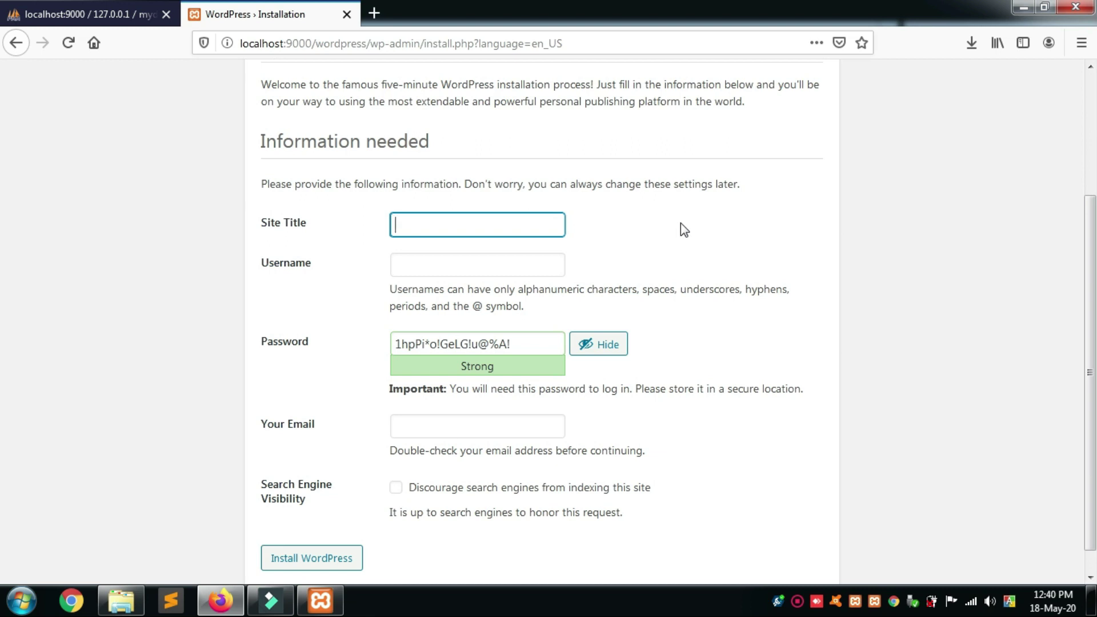
pyautogui.write('my first wed')
pyautogui.press('BackSpace')
pyautogui.write('bsite')
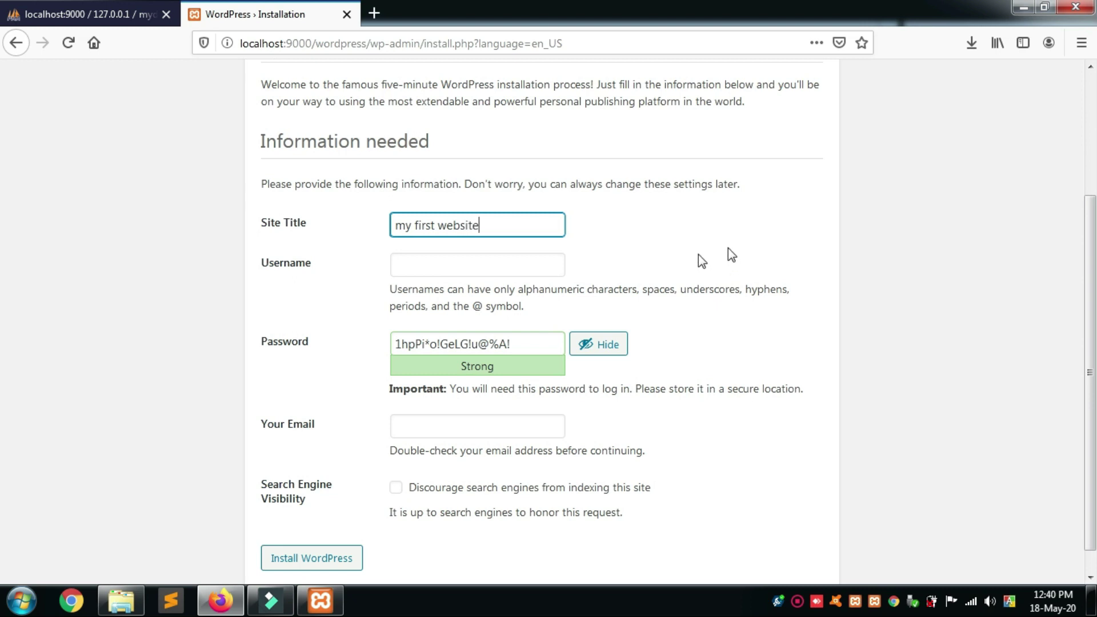
# Set username admin, a confirmed weak password and an e-mail address, then install WordPress.
pyautogui.click(492, 266)
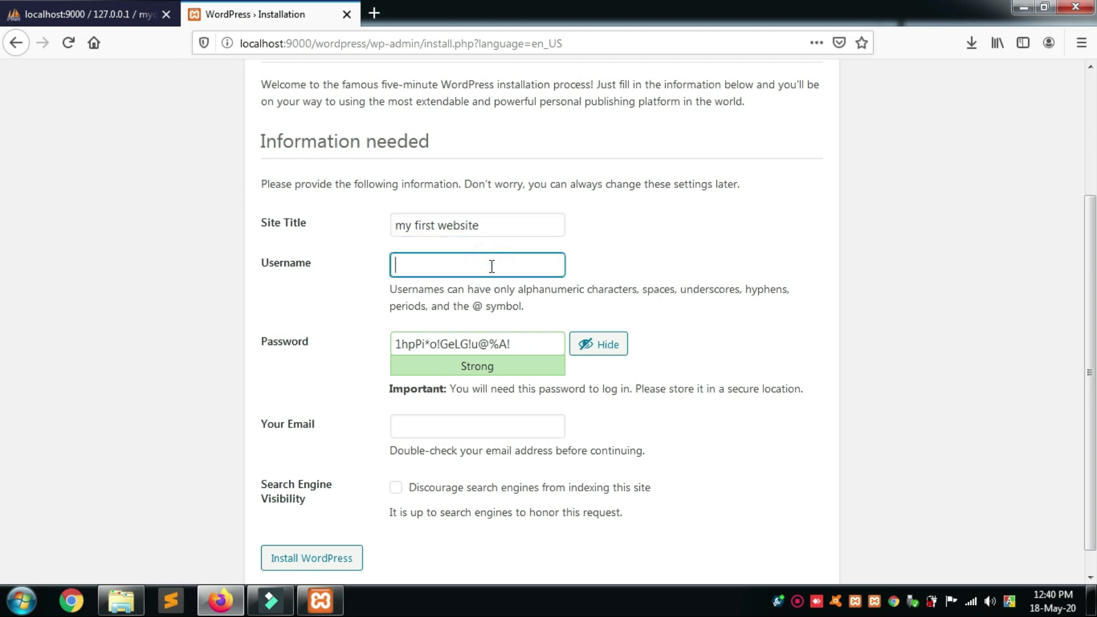
pyautogui.write('admin')
pyautogui.moveTo(541, 345); pyautogui.dragTo(343, 350)
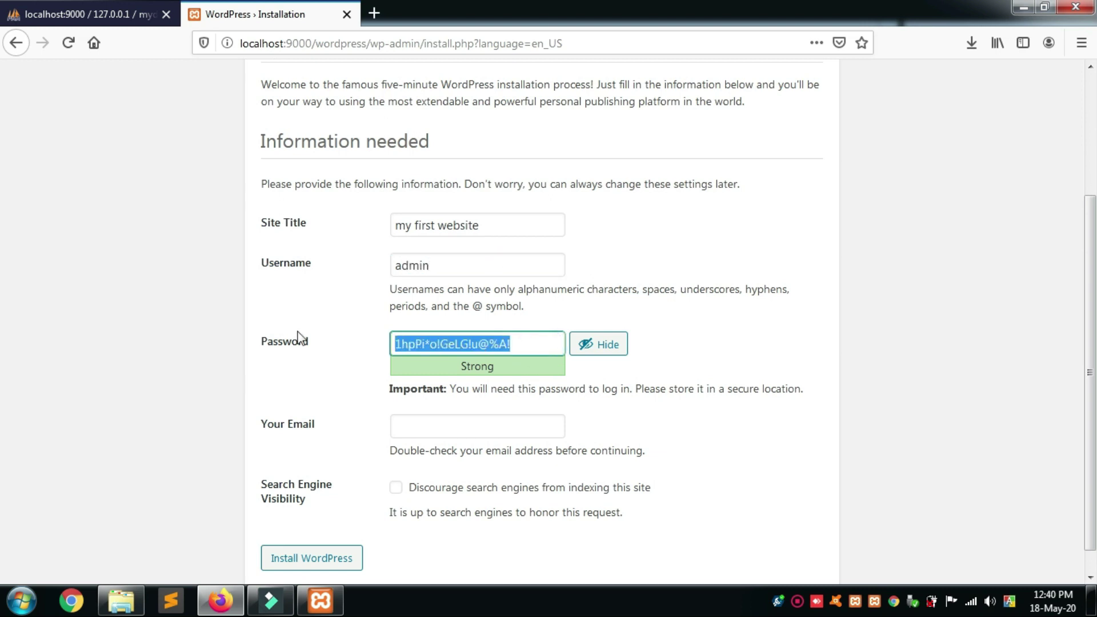
pyautogui.write('123456')
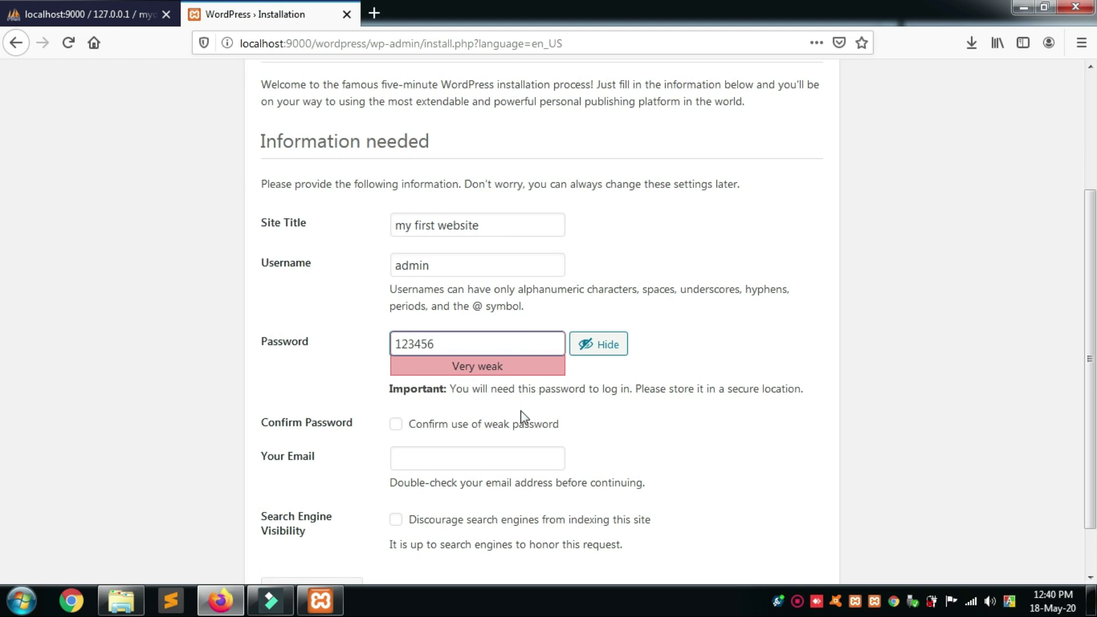
pyautogui.click(396, 426)
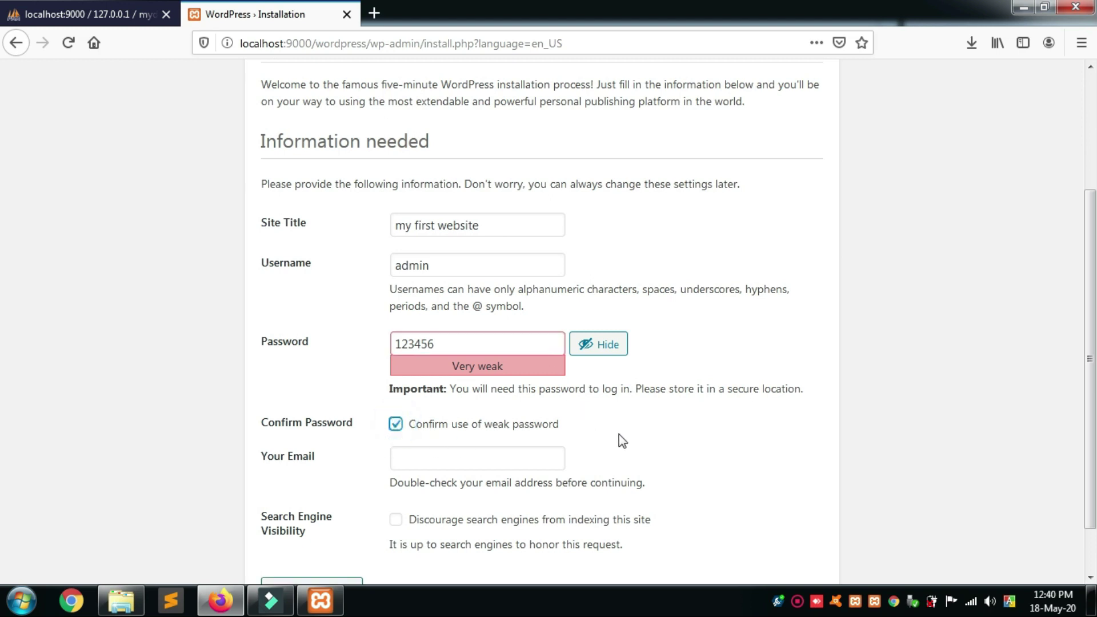
pyautogui.scroll(-1, 620, 440)
pyautogui.click(504, 395)
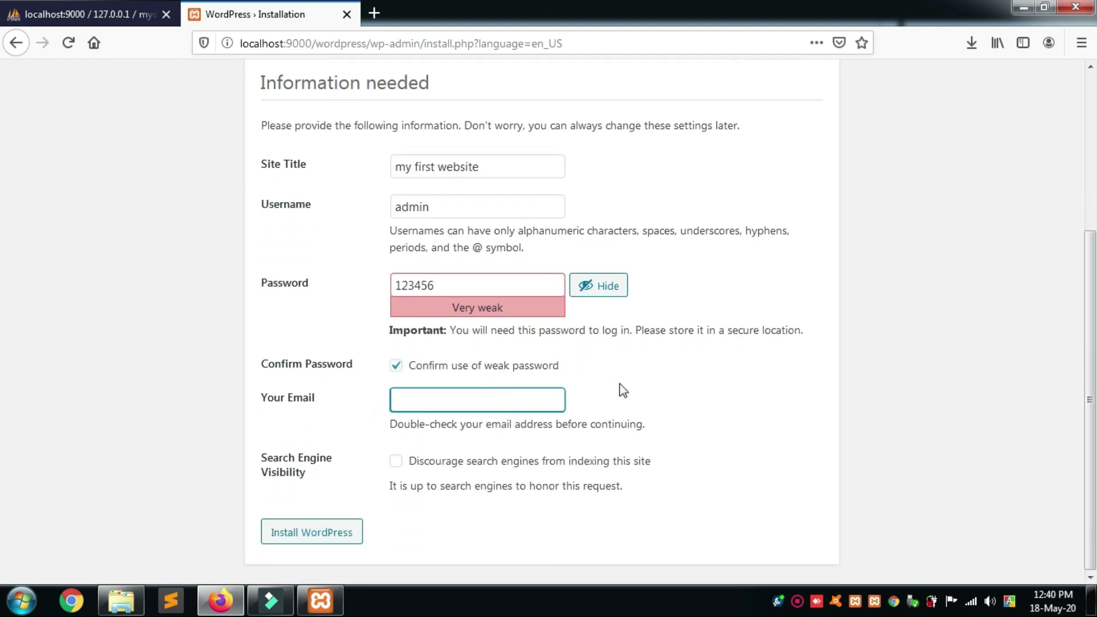
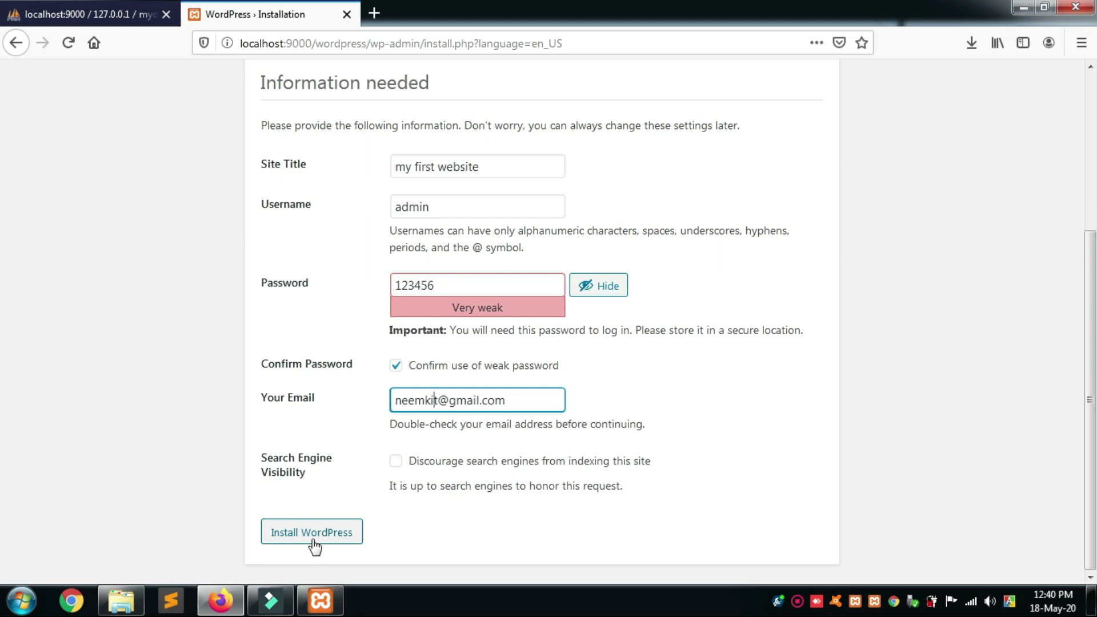
pyautogui.click(310, 538)
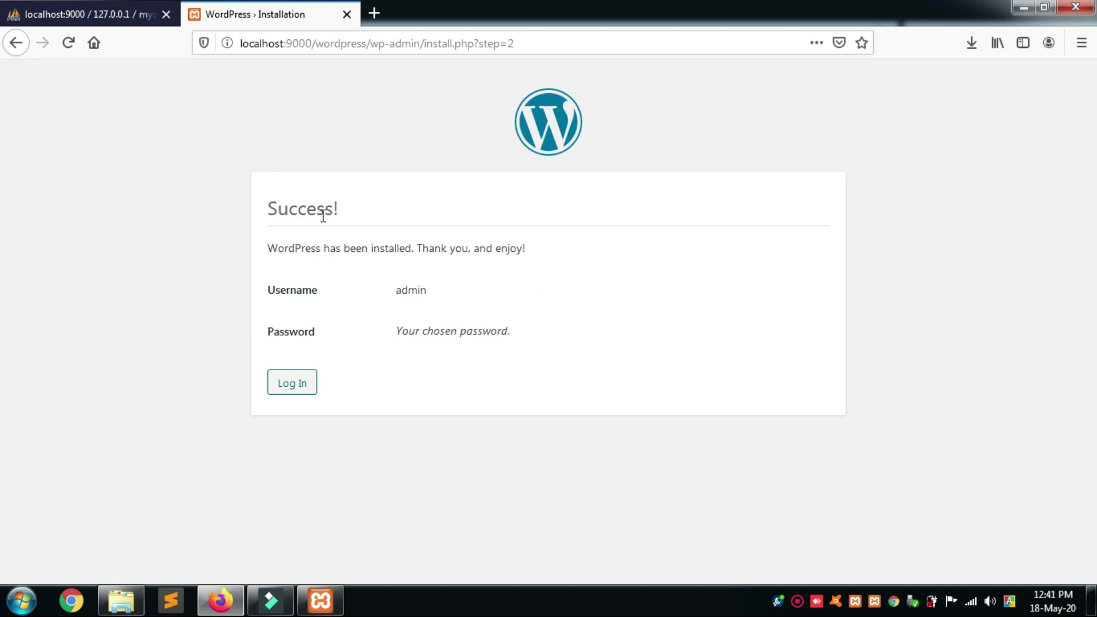
# Log in with username admin and the account password to reach the Dashboard.
pyautogui.click(303, 393)
pyautogui.click(457, 303)
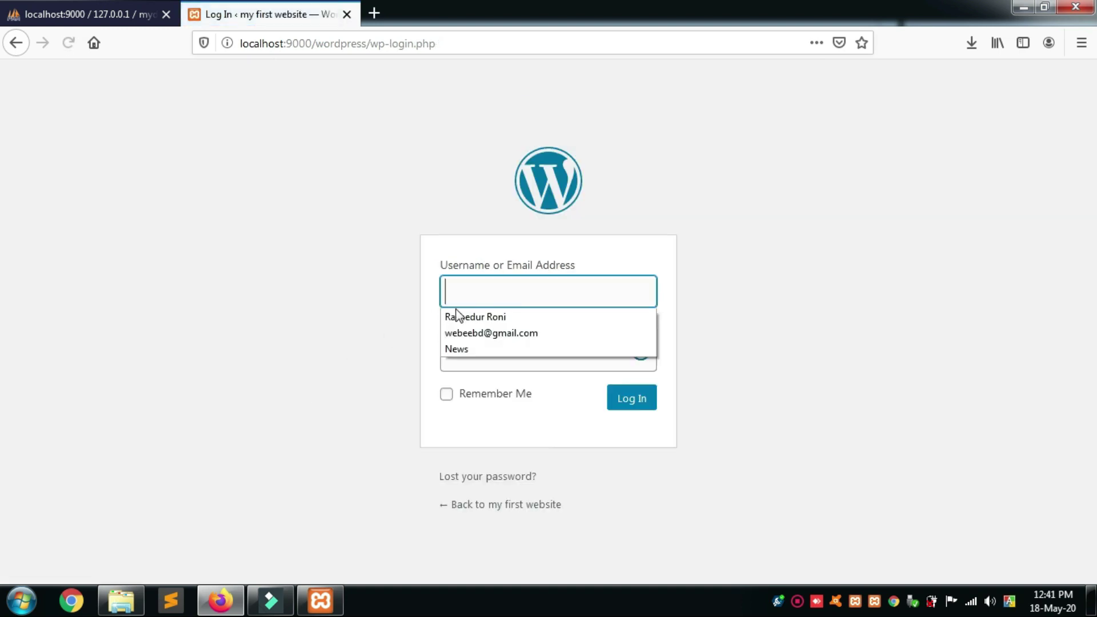
pyautogui.write('admin')
pyautogui.press('Tab')
pyautogui.write('admin1')
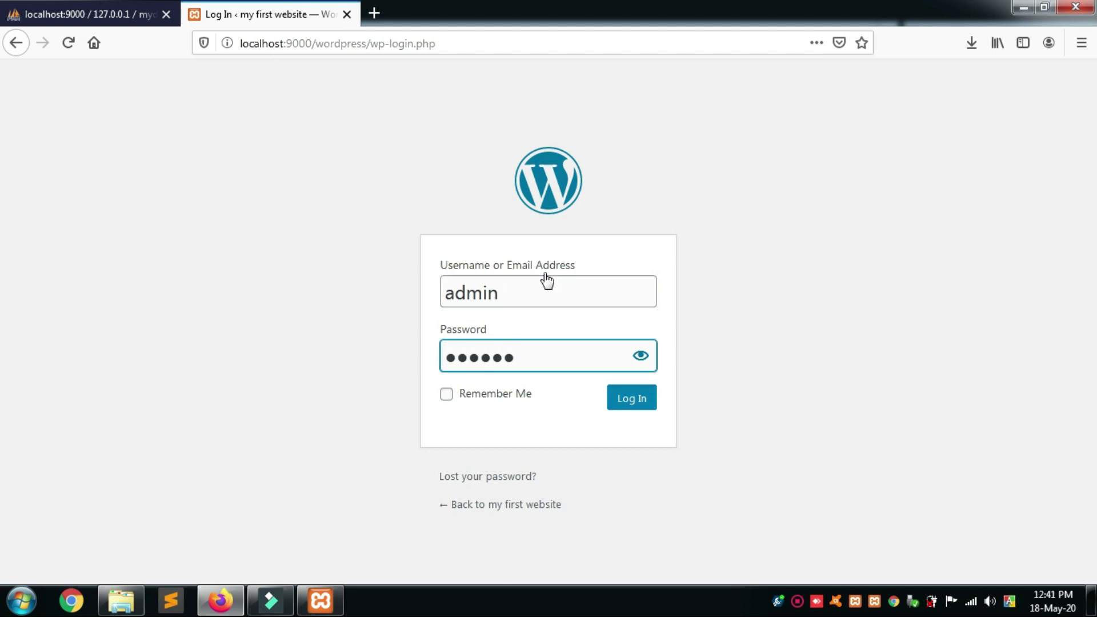
pyautogui.click(643, 399)
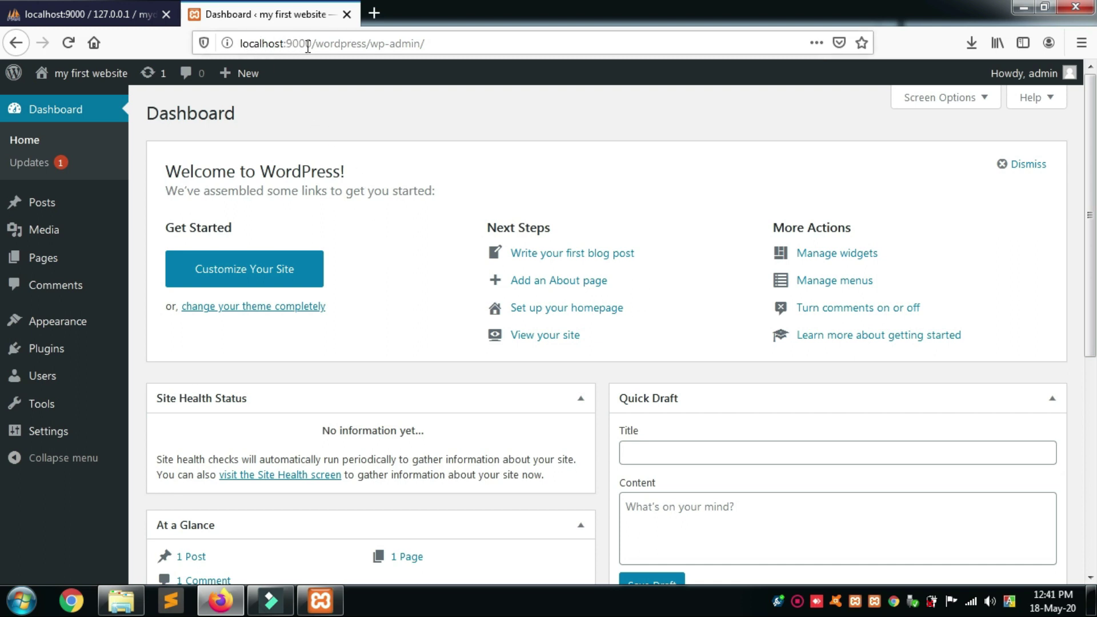
pyautogui.click(284, 43)
pyautogui.moveTo(285, 43); pyautogui.dragTo(312, 43)
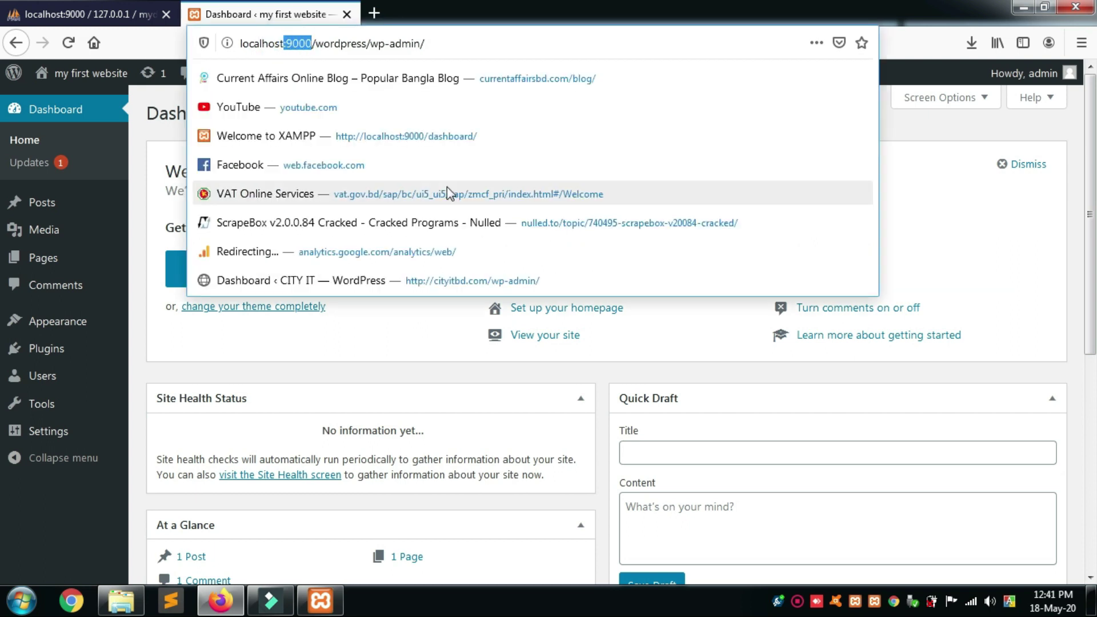
pyautogui.press('BackSpace')
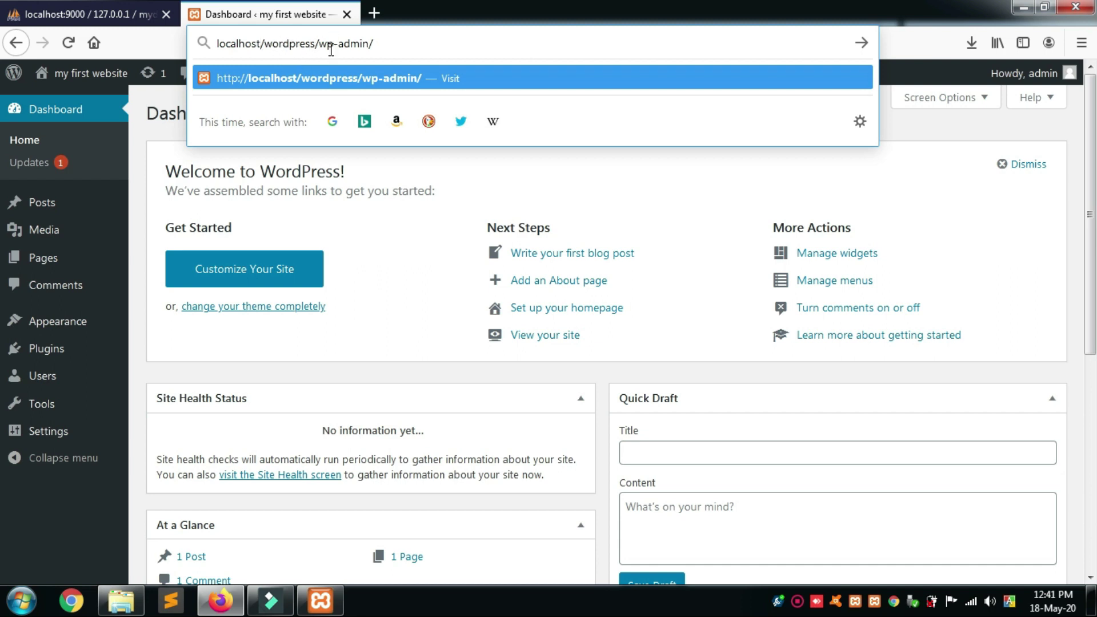
pyautogui.click(448, 183)
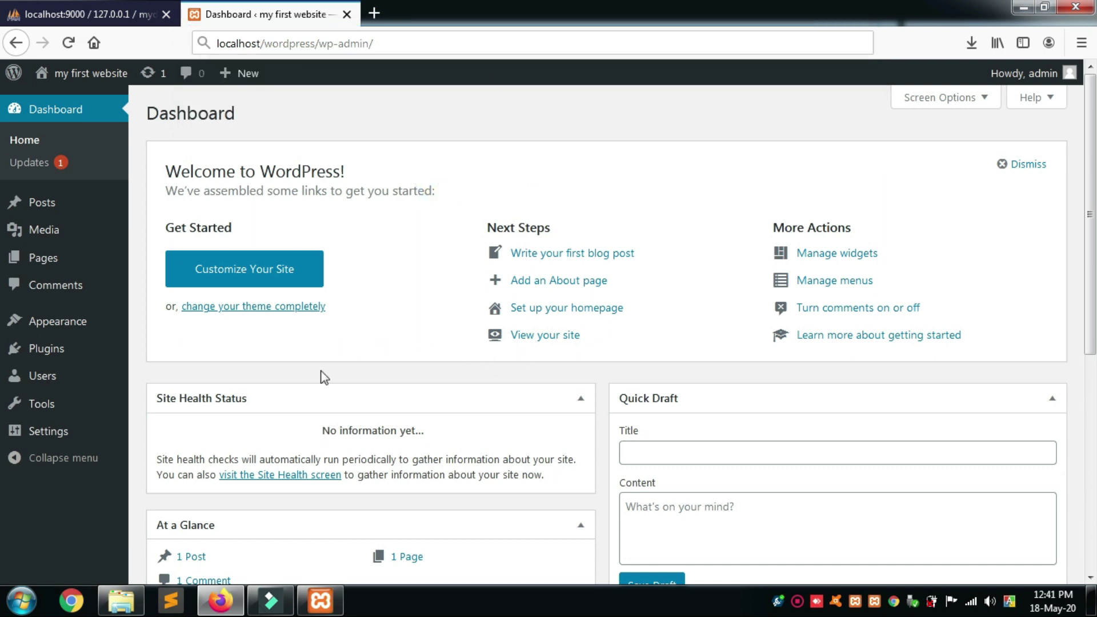
pyautogui.moveTo(46, 208)
pyautogui.moveTo(72, 81)
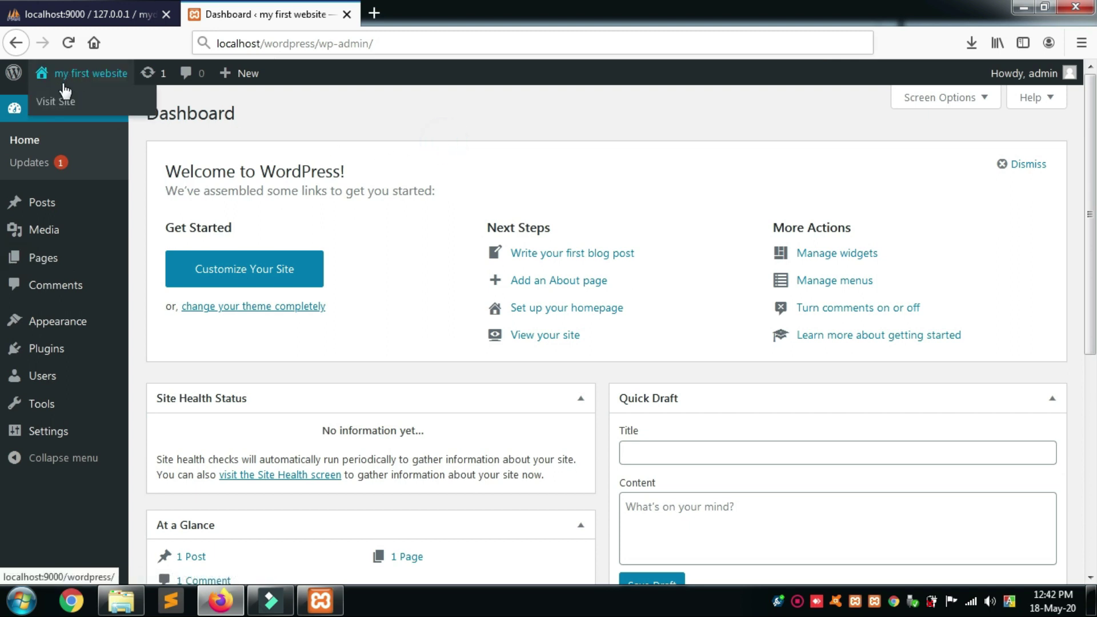
# Open the public site in a new tab and scroll through its Hello world! post.
pyautogui.rightClick(56, 108)
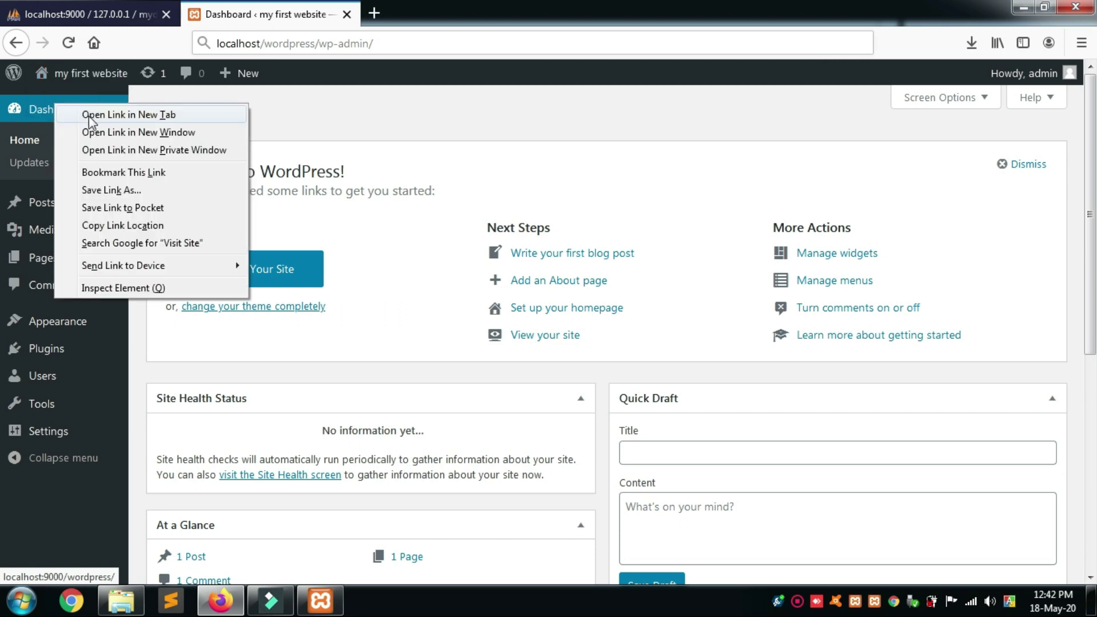
pyautogui.click(89, 113)
pyautogui.click(409, 16)
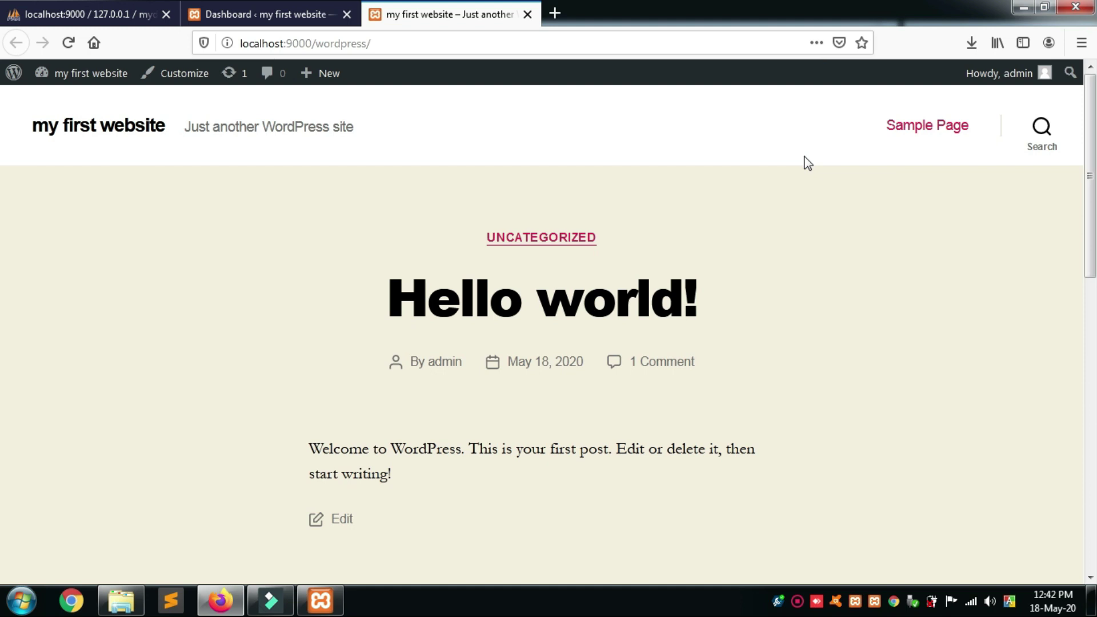
pyautogui.scroll(-4, 844, 298)
pyautogui.scroll(-1, 844, 297)
pyautogui.scroll(5, 844, 295)
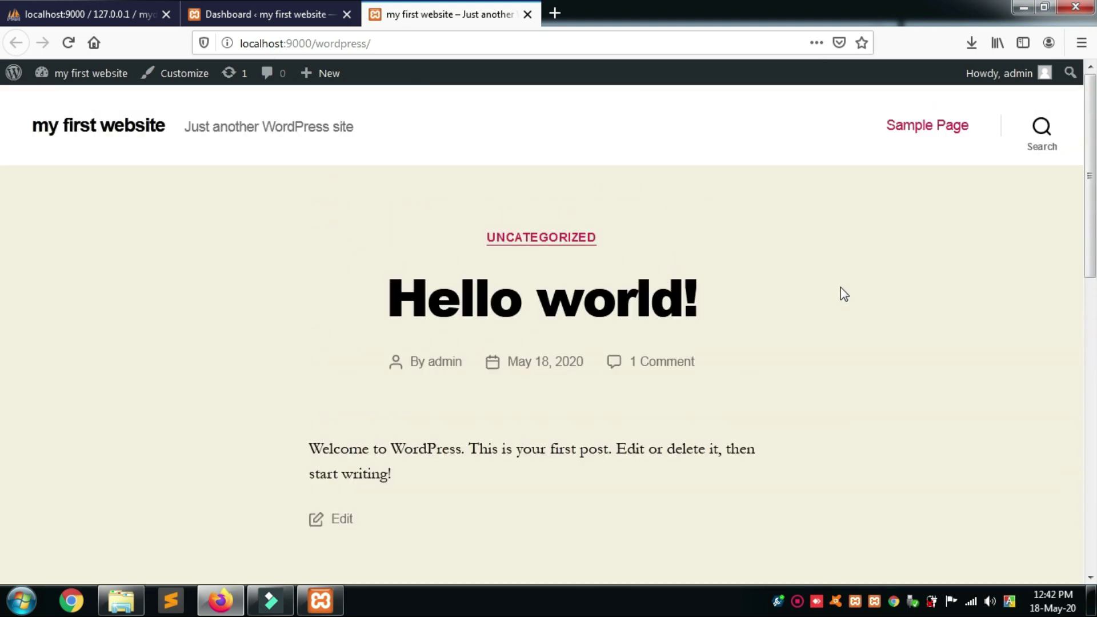